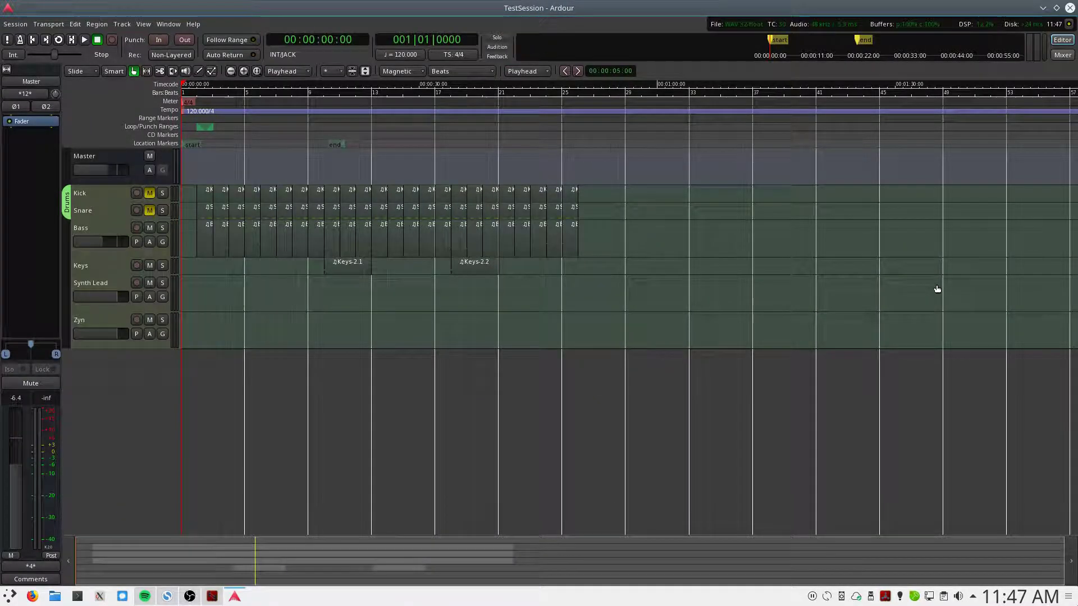
Step: Open the Cadence JACK tools window from the system tray icon
{"action": "left_click", "coordinate": [886, 597]}
Step: Inspect where Ardour's Master audio_out 1 is linked in Catia, then return to the Ardour editor
{"action": "left_click", "coordinate": [724, 326]}
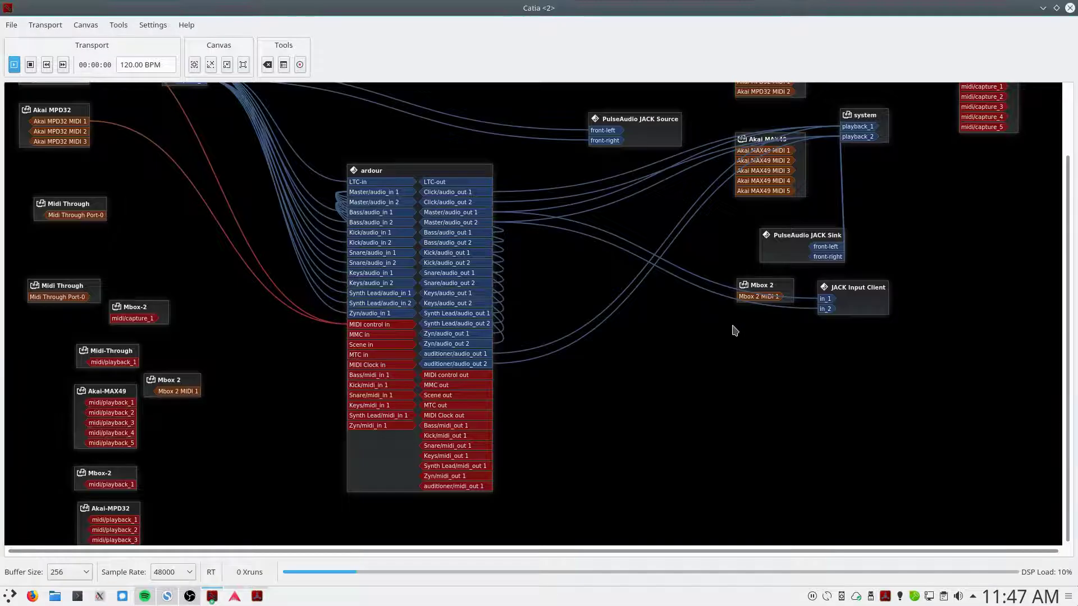
{"action": "left_click_drag", "start_coordinate": [477, 214], "coordinate": [825, 298]}
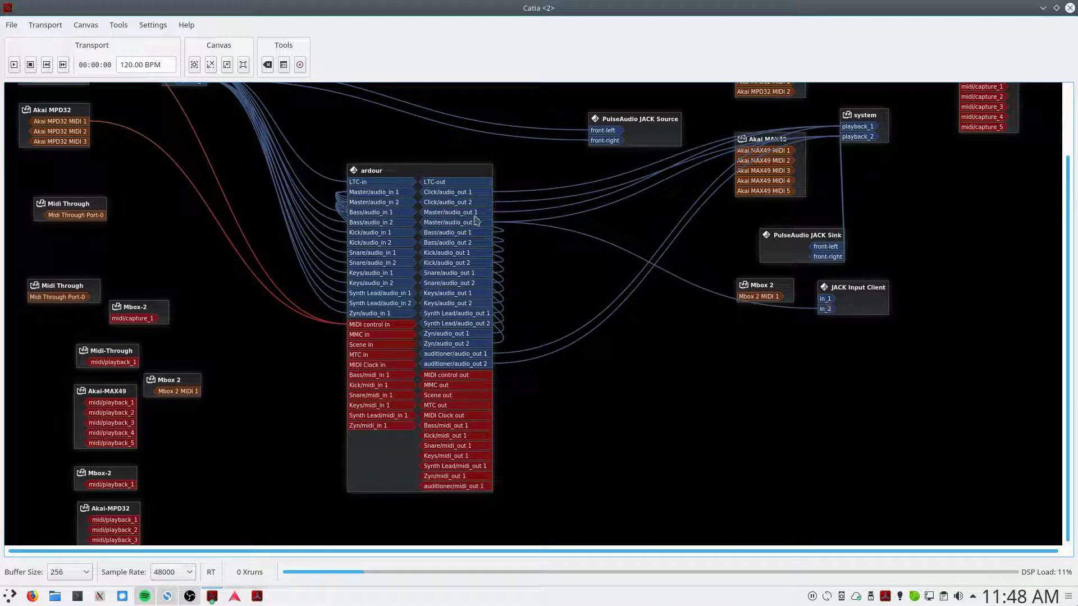
{"action": "left_click_drag", "start_coordinate": [477, 214], "coordinate": [825, 309]}
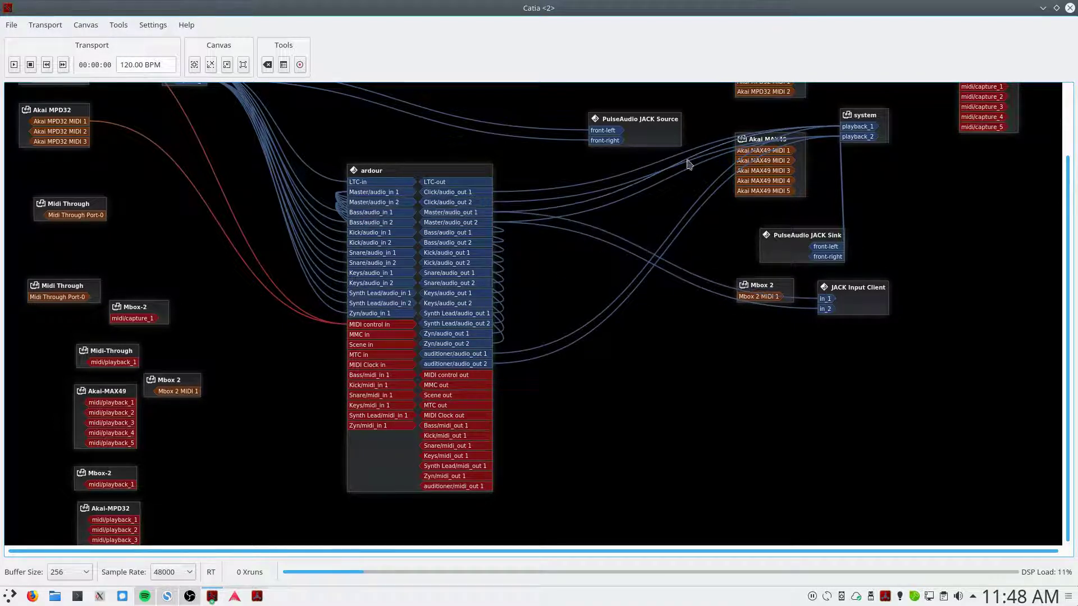
{"action": "left_click", "coordinate": [1043, 8]}
{"action": "left_click", "coordinate": [670, 13]}
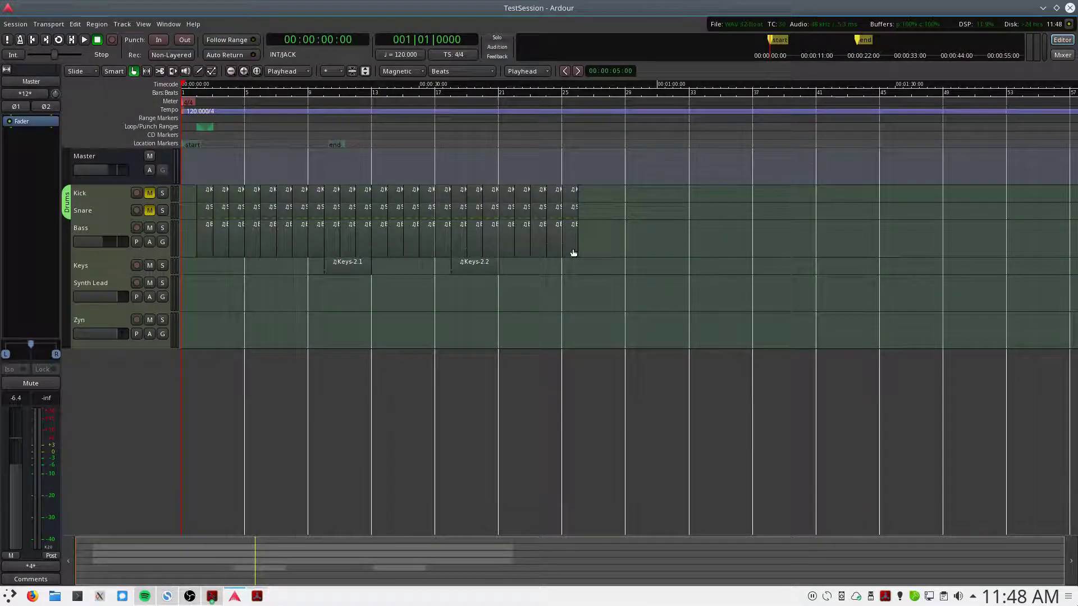
Step: Audition the session briefly from the Mixer, then switch Ardour's clock source from Int to JACK
{"action": "left_click", "coordinate": [1066, 55]}
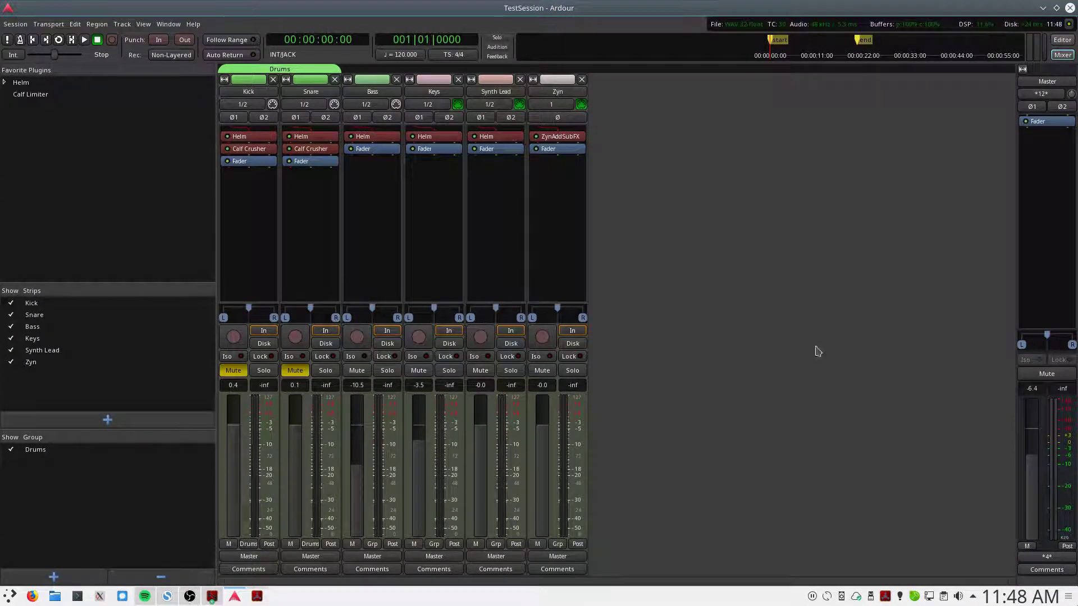
{"action": "key", "text": "space"}
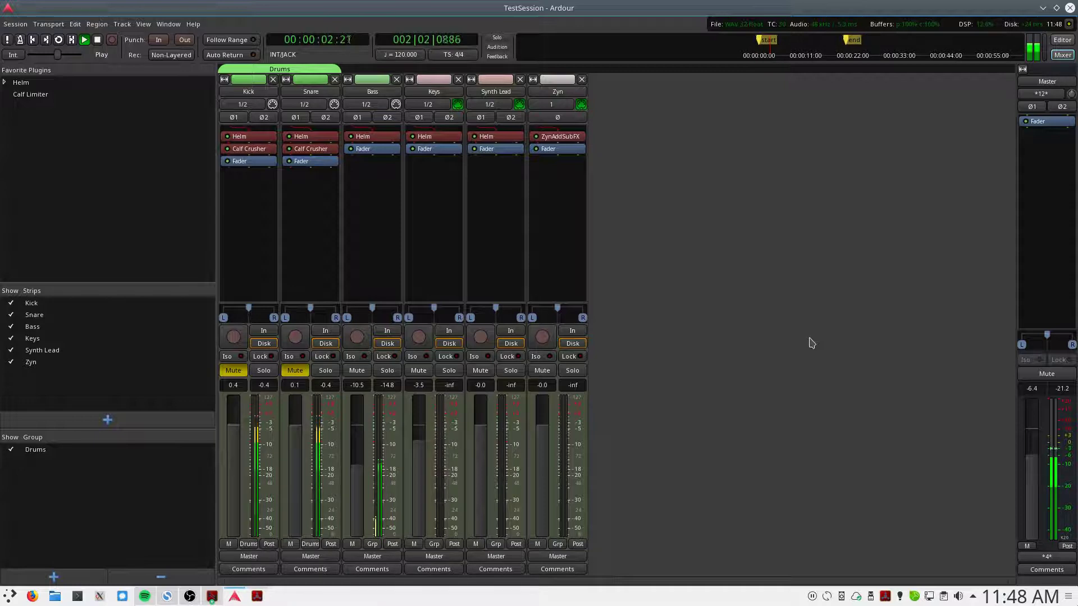
{"action": "key", "text": "space"}
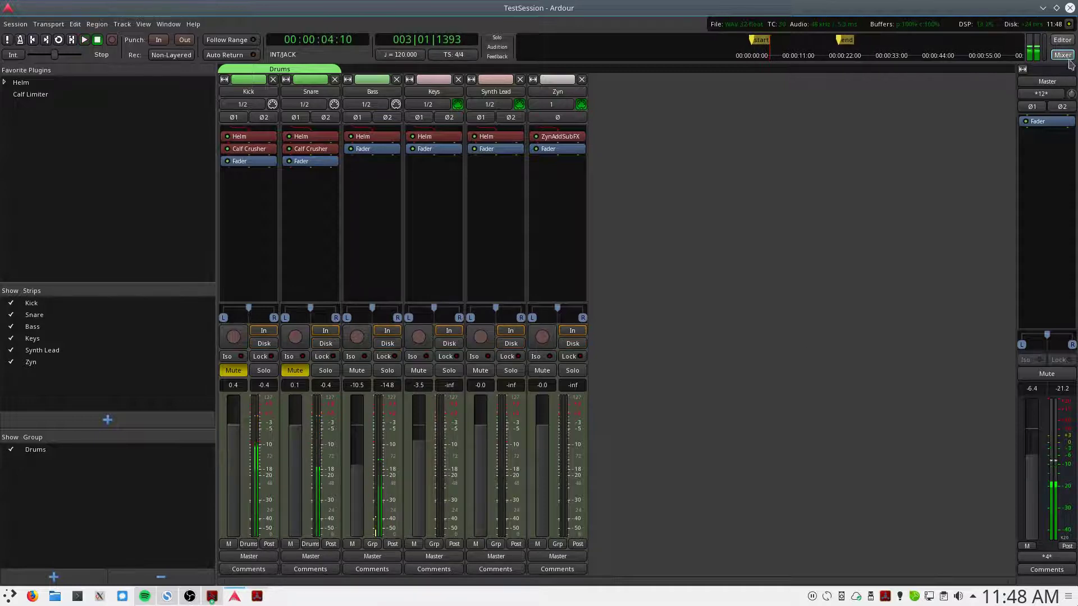
{"action": "key", "text": "alt+m"}
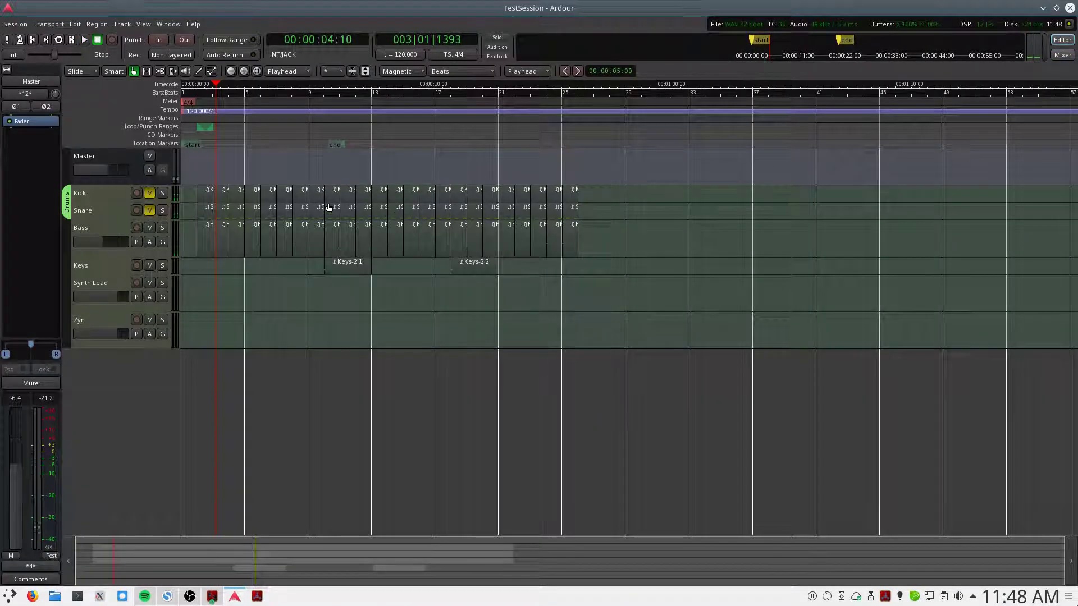
{"action": "left_click", "coordinate": [20, 56]}
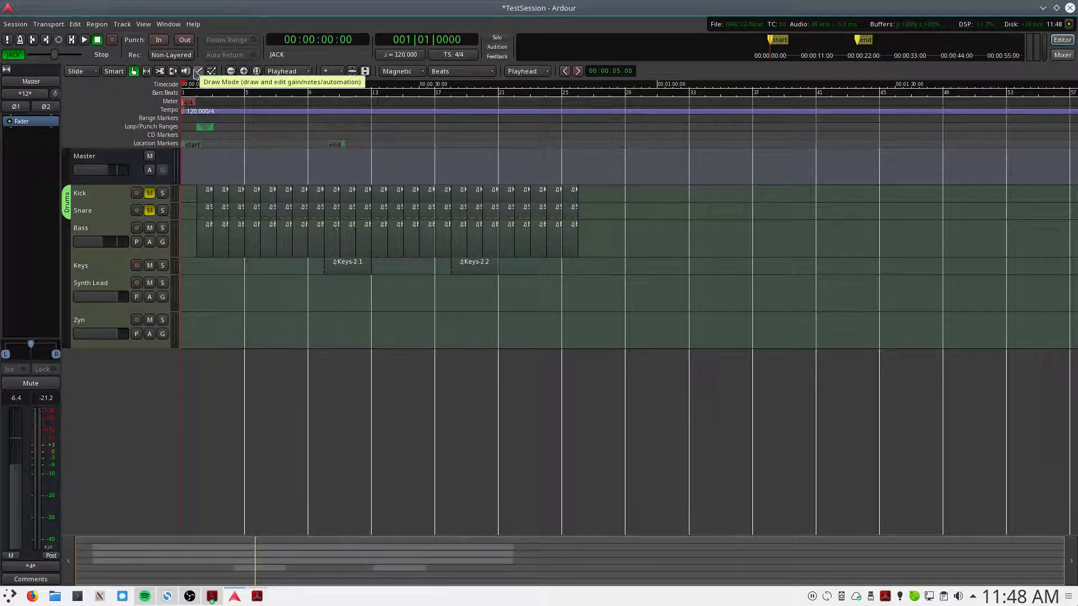
Step: Launch Hydrogen, open TestSong from the recent files, and switch on J.TRANS transport mode
{"action": "key", "text": "super"}
{"action": "type", "text": "hydr"}
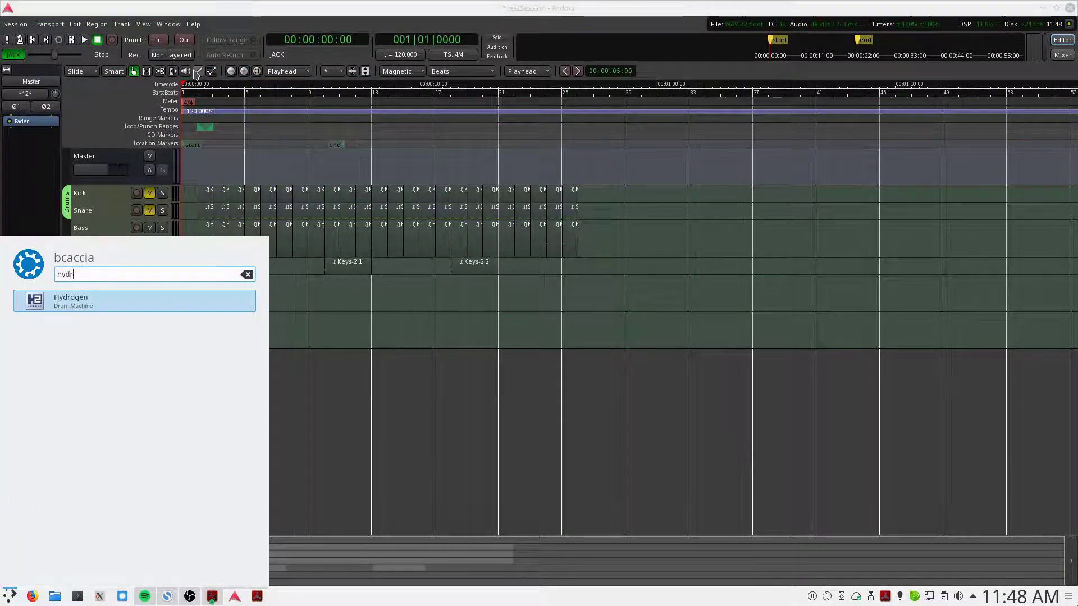
{"action": "key", "text": "Return"}
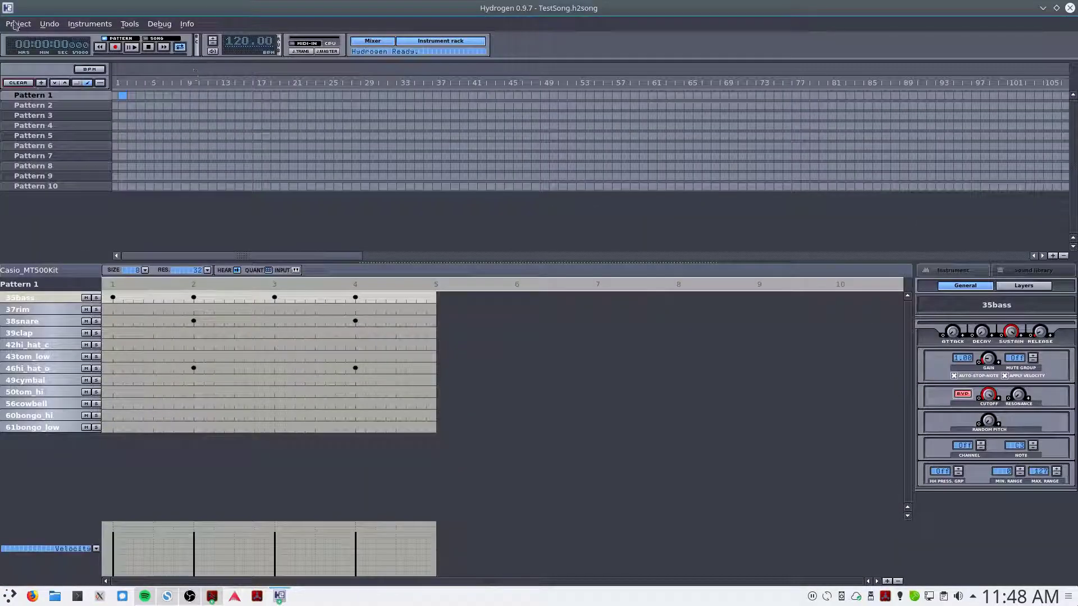
{"action": "left_click", "coordinate": [15, 25]}
{"action": "mouse_move", "coordinate": [67, 91]}
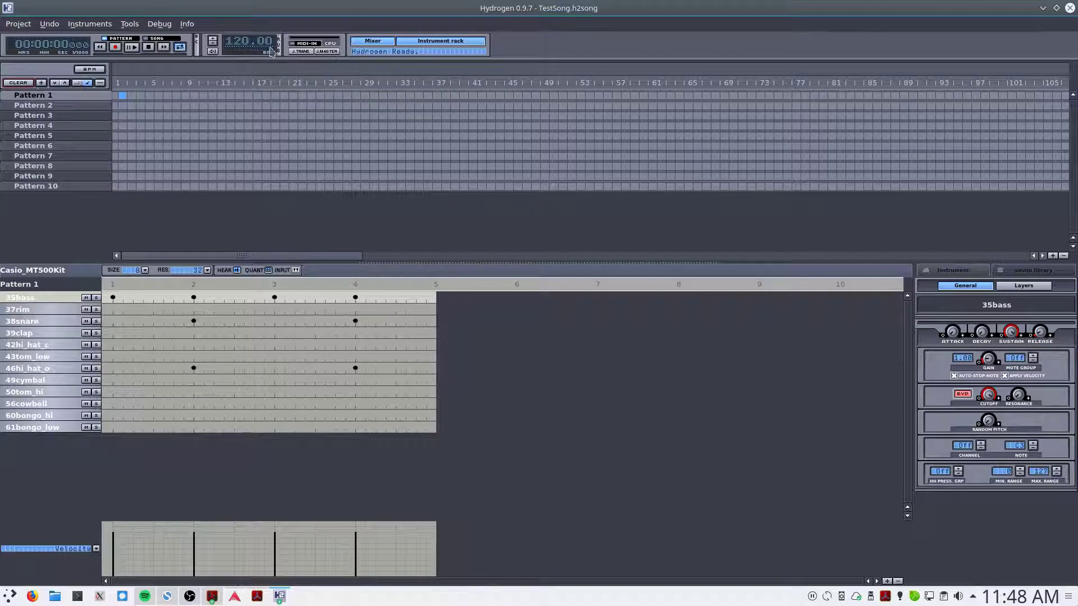
{"action": "left_click", "coordinate": [302, 53]}
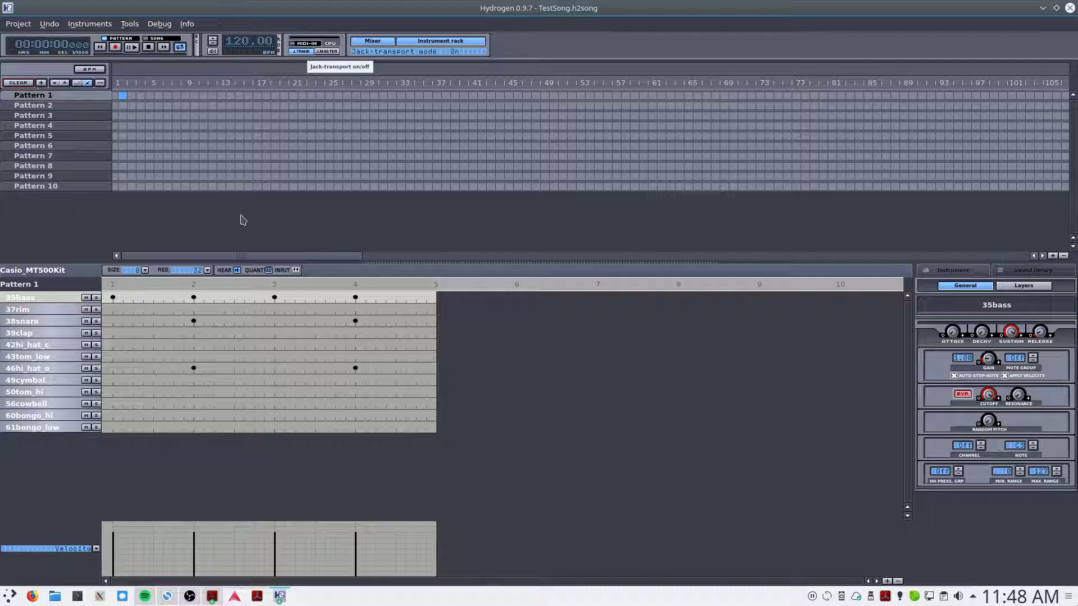
{"action": "left_click", "coordinate": [257, 597]}
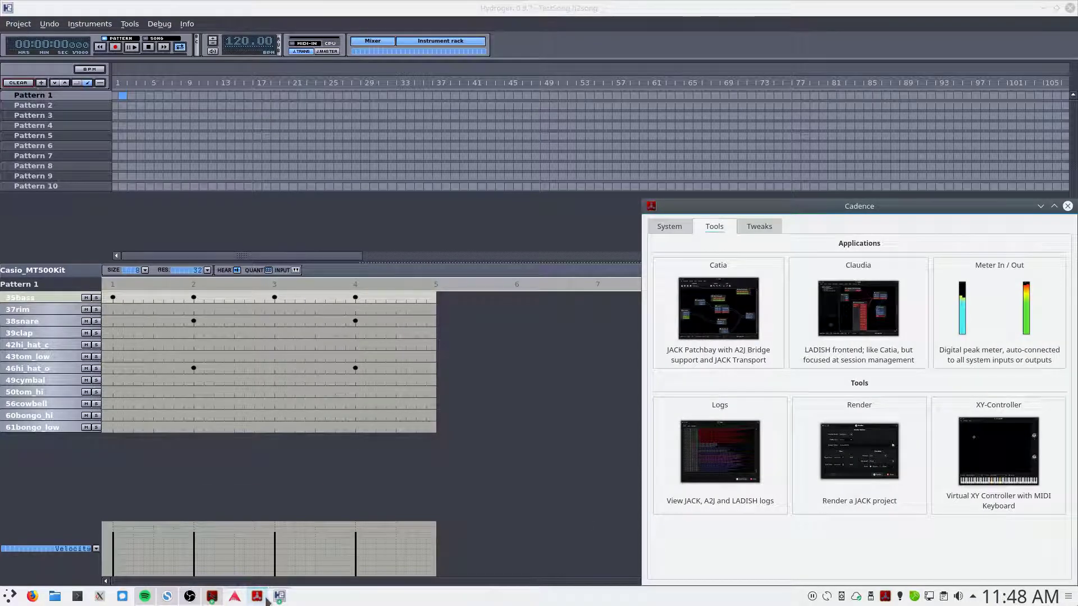
Step: In Catia, wire Hydrogen's out_L to in_1 and out_R to in_2 on the input client
{"action": "mouse_move", "coordinate": [263, 601]}
{"action": "left_click", "coordinate": [721, 312]}
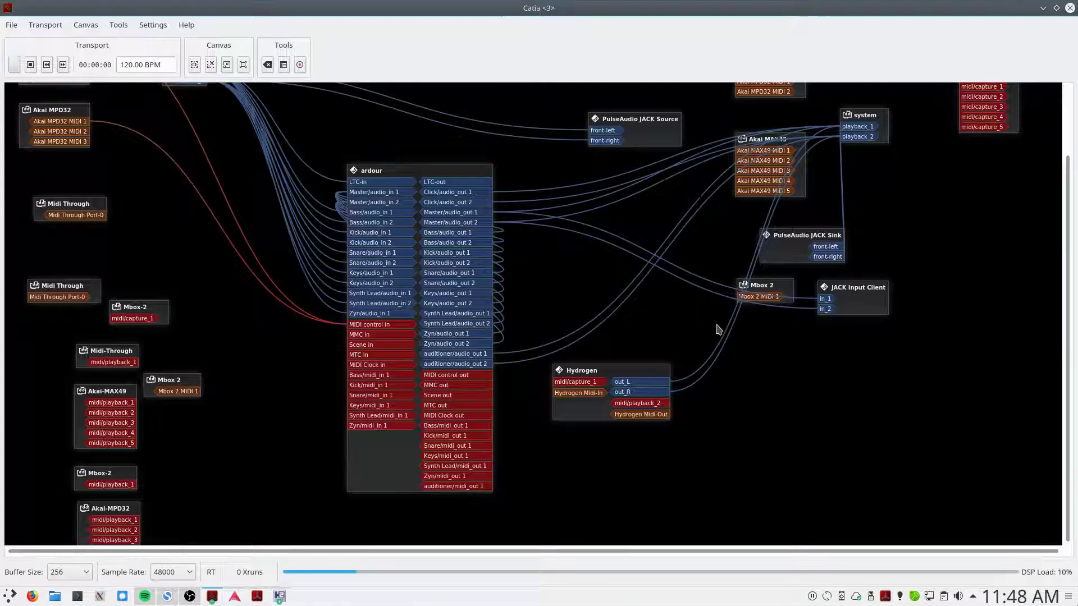
{"action": "left_click_drag", "start_coordinate": [619, 369], "coordinate": [632, 389]}
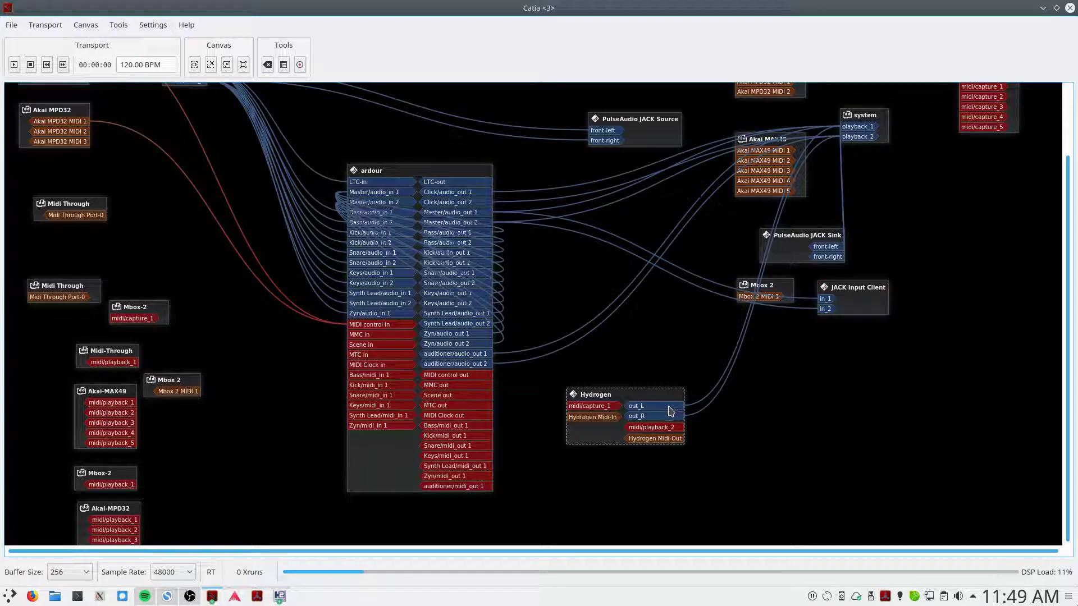
{"action": "left_click_drag", "start_coordinate": [763, 344], "coordinate": [826, 298]}
{"action": "left_click_drag", "start_coordinate": [654, 416], "coordinate": [825, 308]}
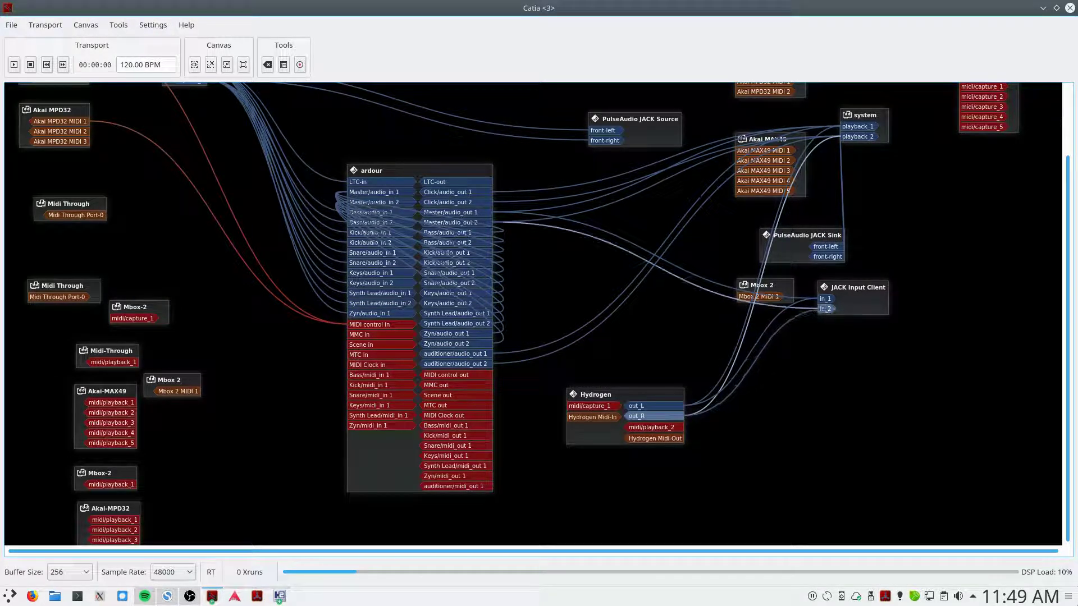
{"action": "left_click", "coordinate": [1043, 8]}
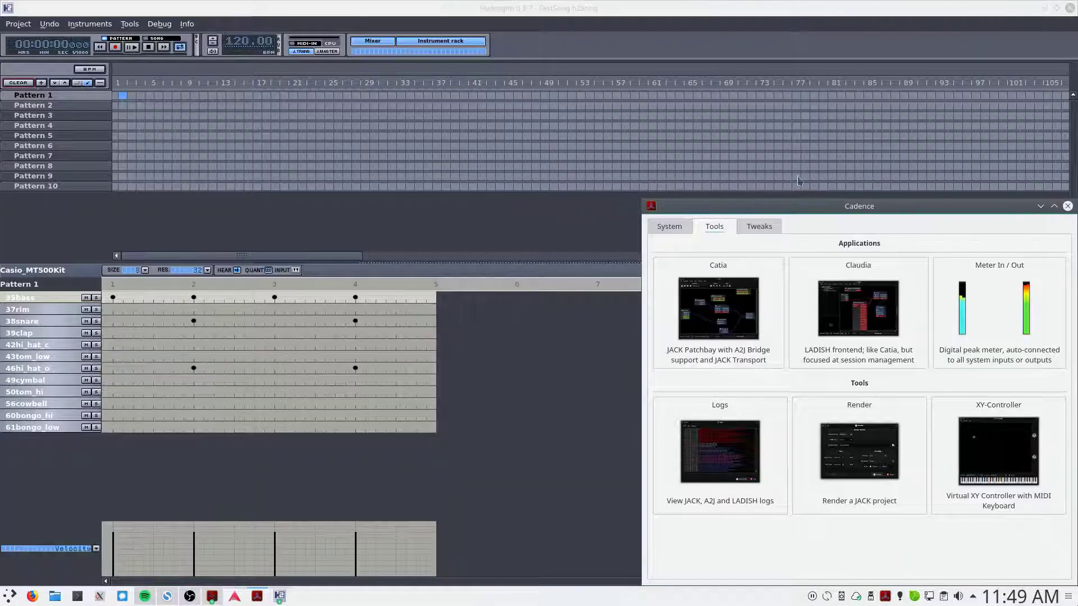
Step: Drag Hydrogen's master fader to 0.72 in its Mixer, then put the Mixer away
{"action": "left_click", "coordinate": [388, 6]}
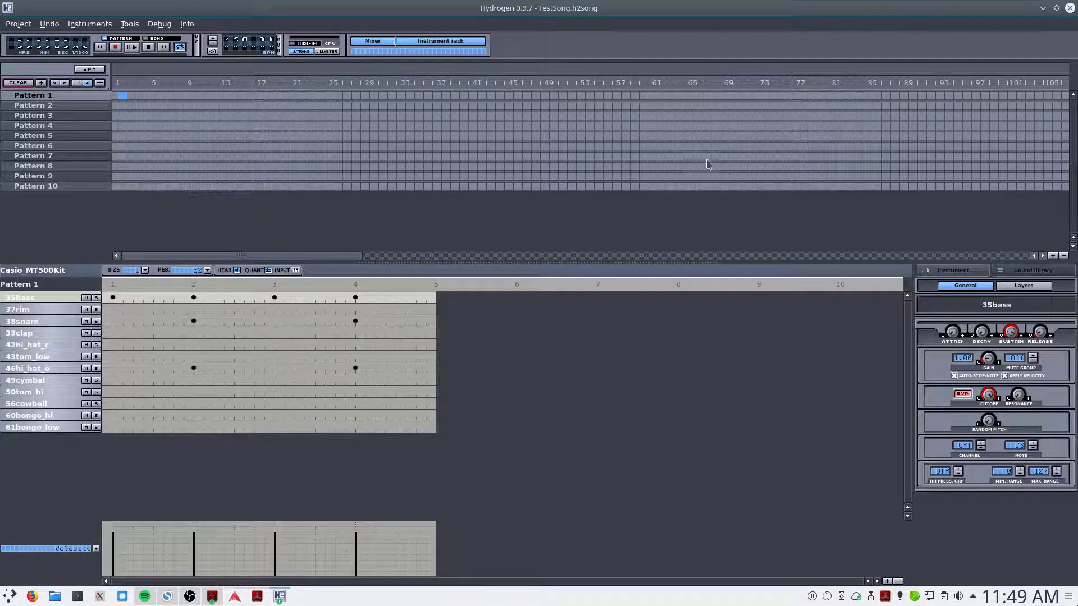
{"action": "left_click", "coordinate": [373, 41]}
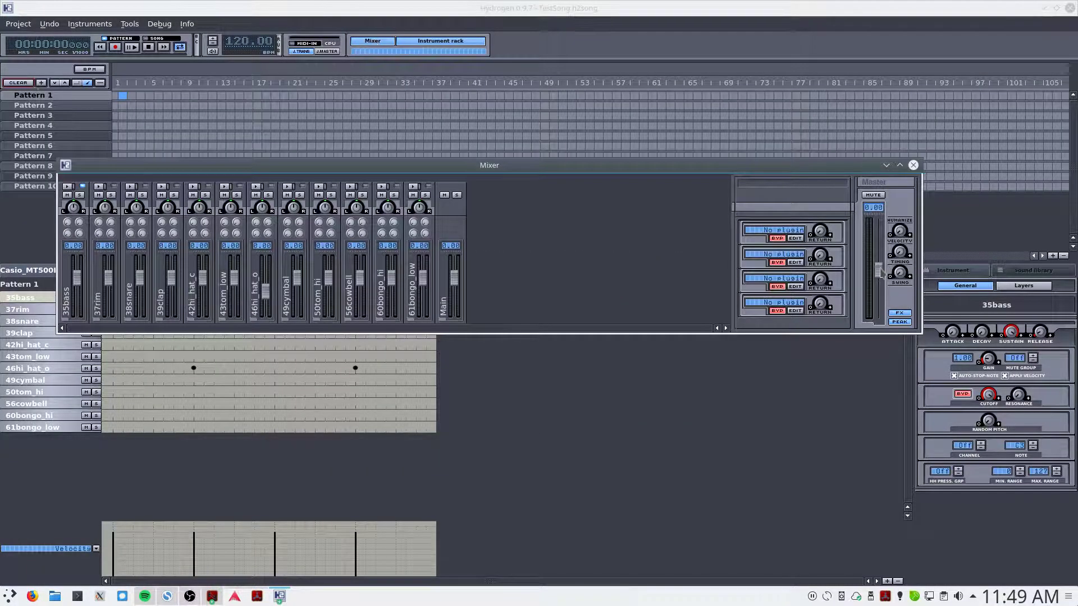
{"action": "left_click_drag", "start_coordinate": [881, 274], "coordinate": [883, 276]}
{"action": "left_click", "coordinate": [640, 469]}
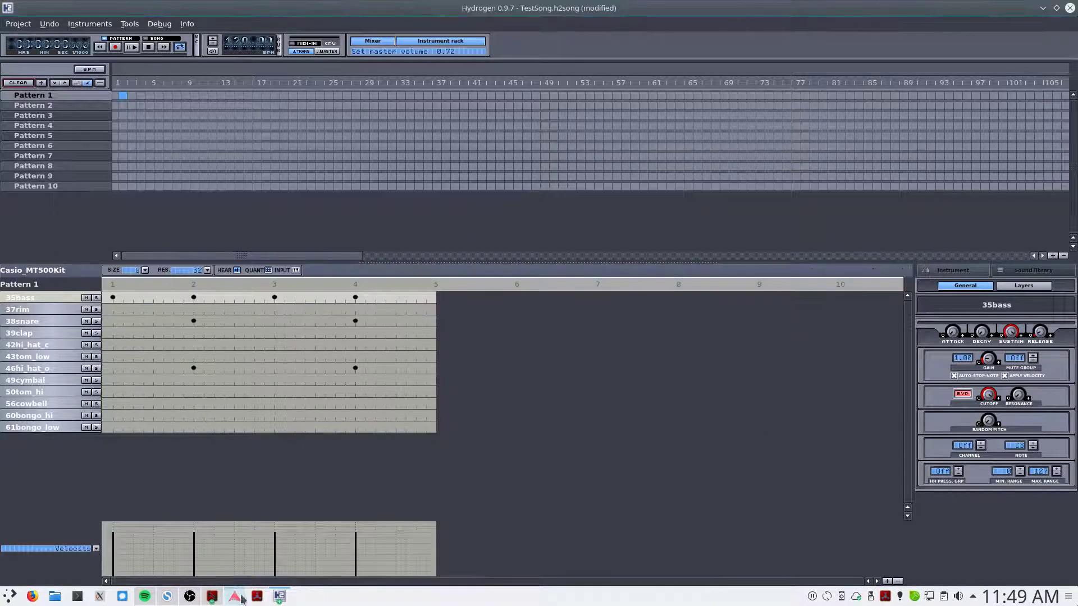
{"action": "mouse_move", "coordinate": [244, 599]}
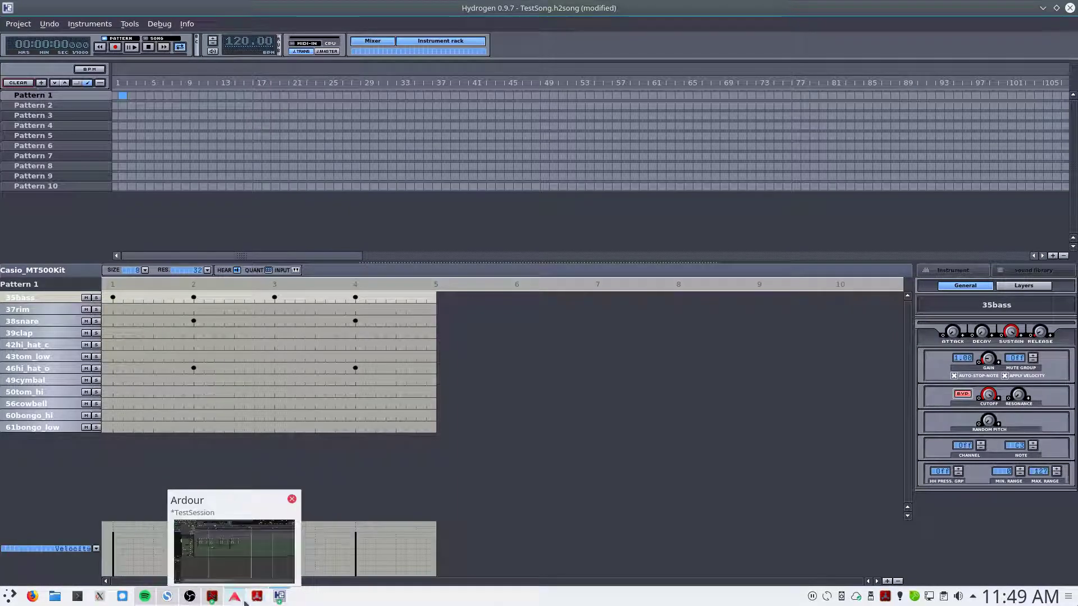
Step: Start Ardour playback, then bring Hydrogen's main window back to the front
{"action": "left_click", "coordinate": [235, 598]}
{"action": "key", "text": "space"}
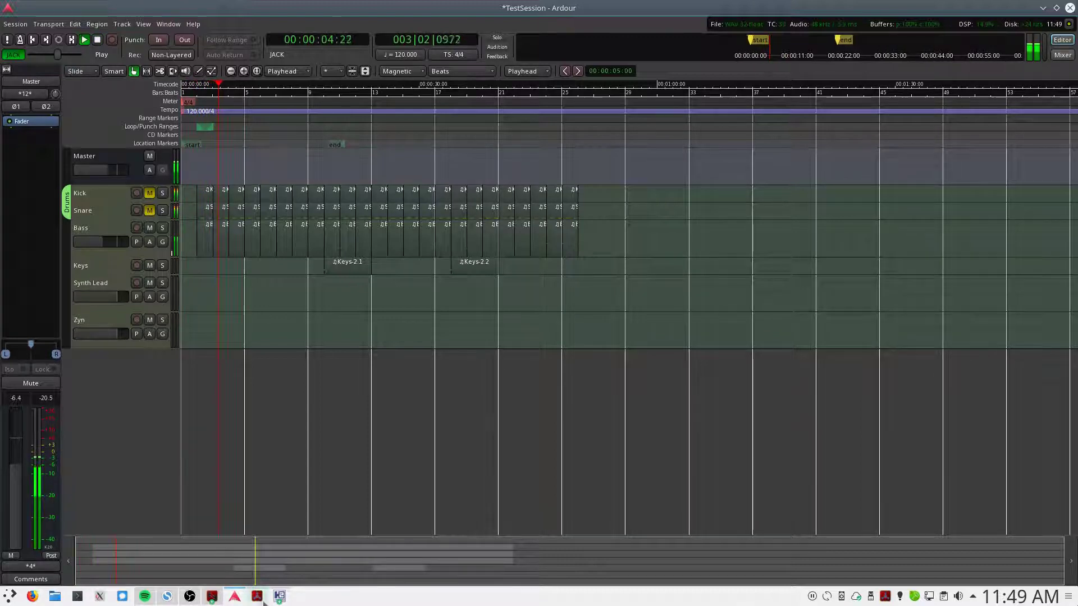
{"action": "left_click", "coordinate": [282, 598]}
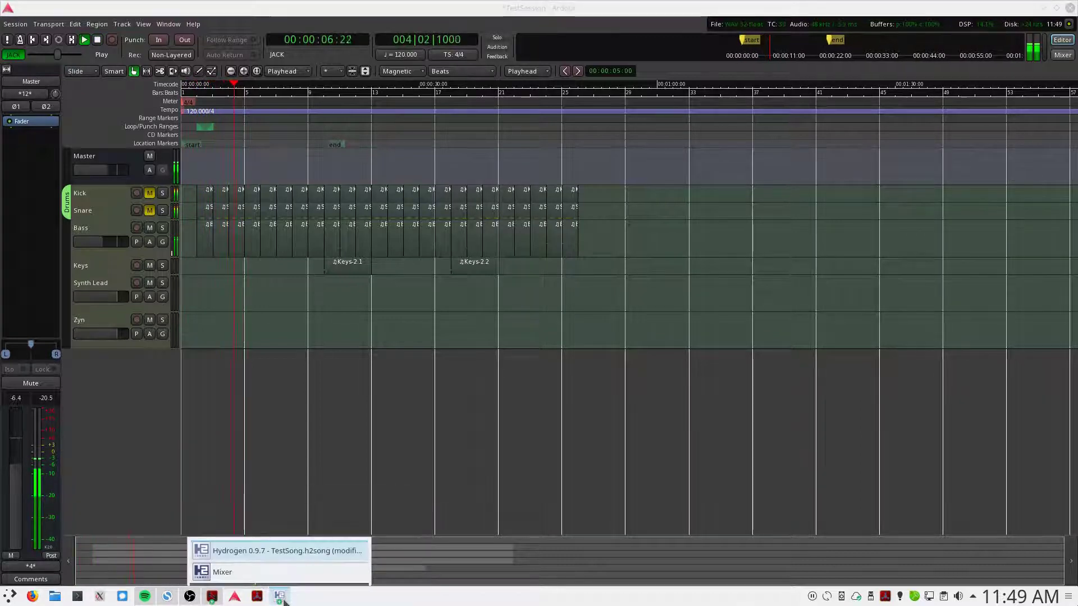
{"action": "left_click", "coordinate": [293, 555]}
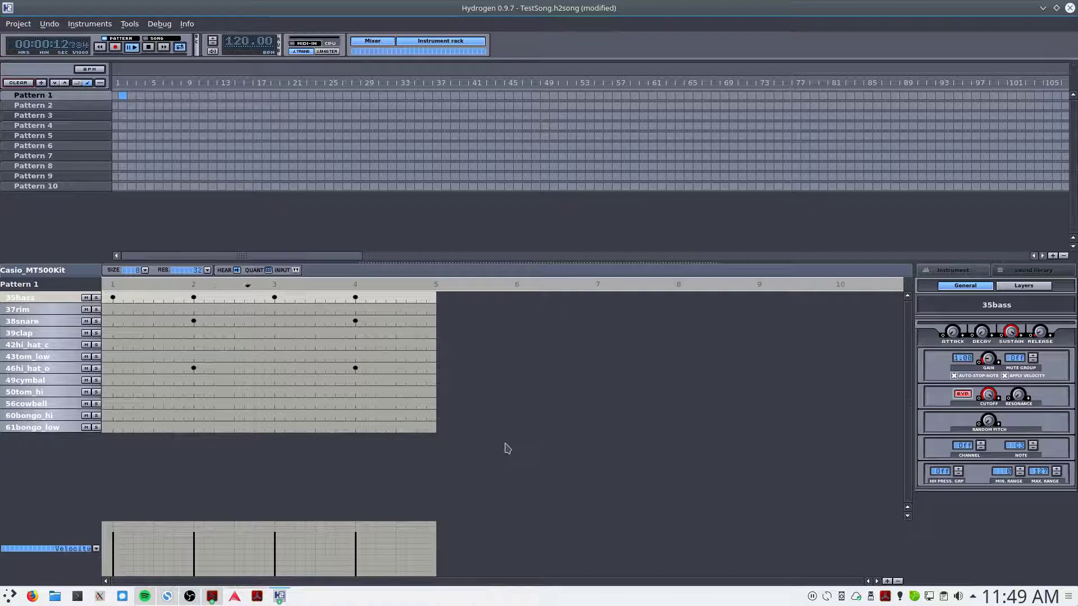
Step: Save TestSong, make Hydrogen the JACK time master with J.MASTER, and start playback
{"action": "key", "text": "ctrl+s"}
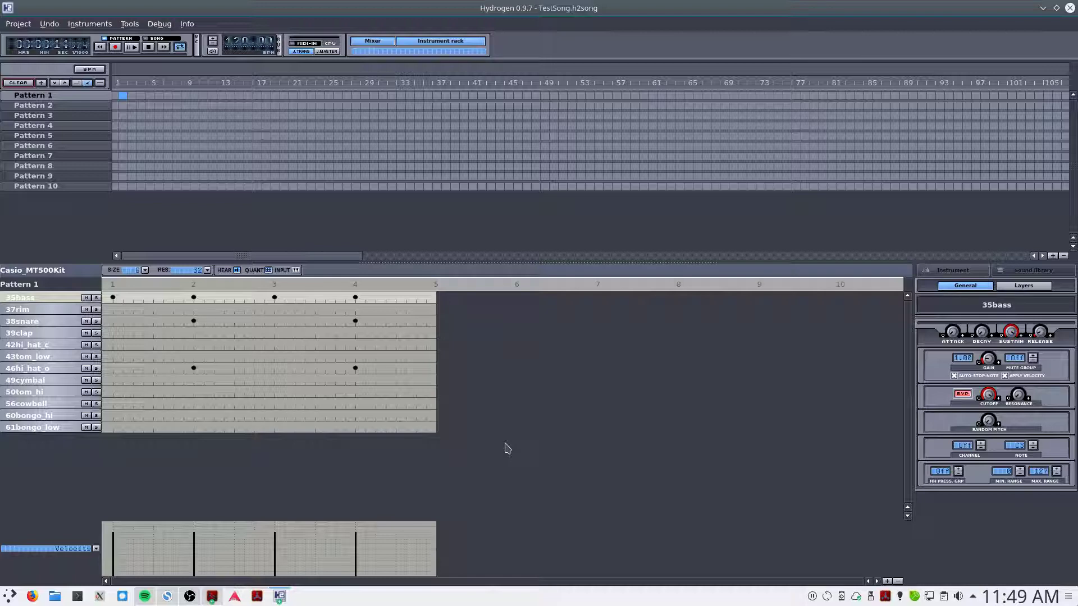
{"action": "left_click", "coordinate": [323, 52]}
{"action": "key", "text": "space"}
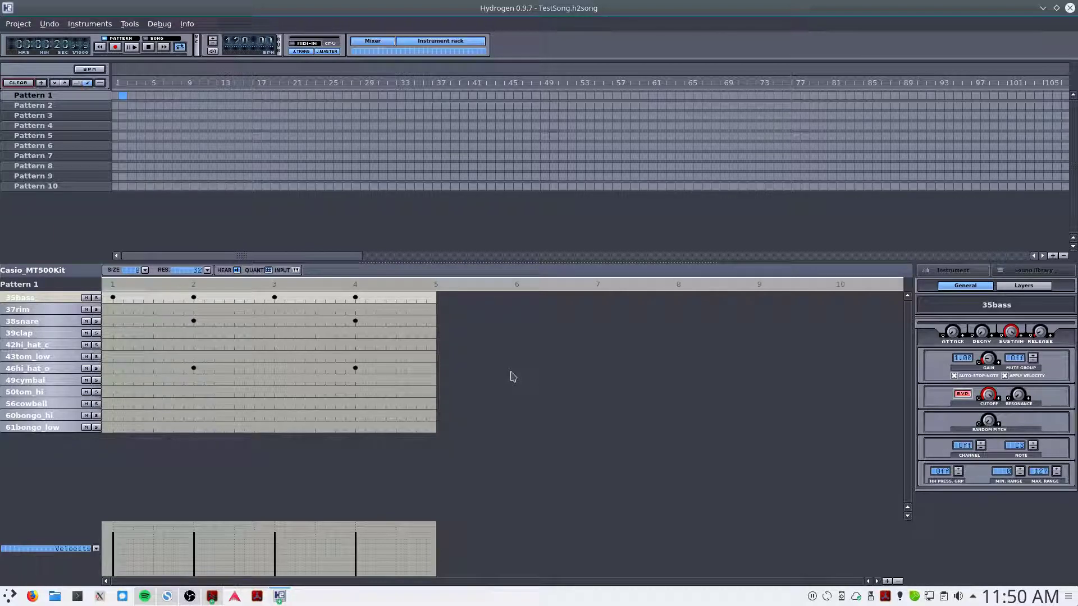
Step: Relocate Ardour's playhead along the timeline ruler to check it follows JACK transport
{"action": "left_click", "coordinate": [235, 596]}
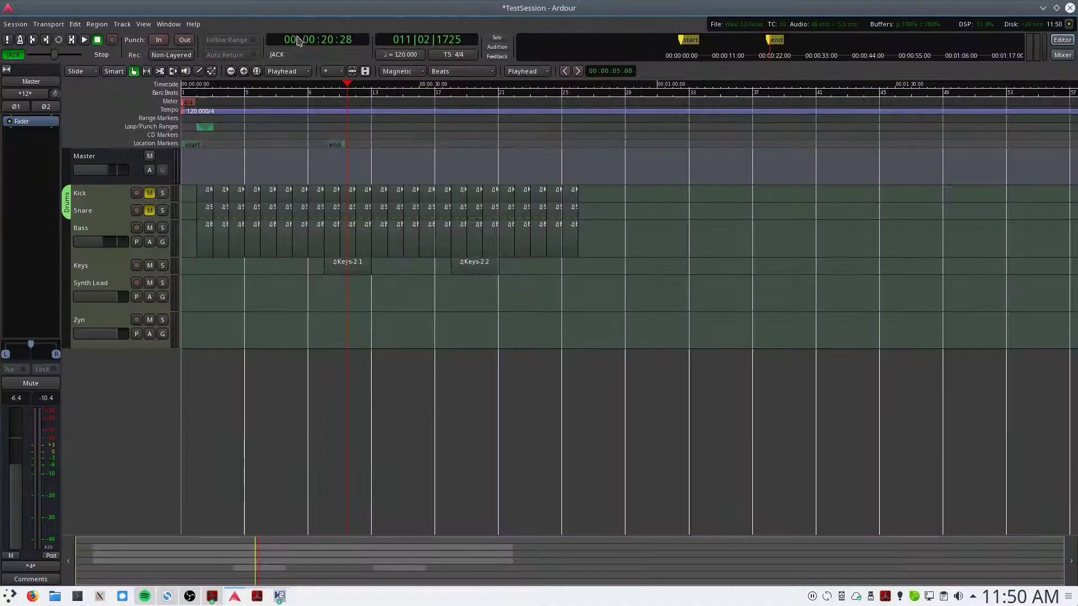
{"action": "left_click", "coordinate": [306, 107]}
{"action": "left_click_drag", "start_coordinate": [480, 113], "coordinate": [540, 117]}
{"action": "left_click", "coordinate": [265, 115]}
{"action": "left_click", "coordinate": [509, 119]}
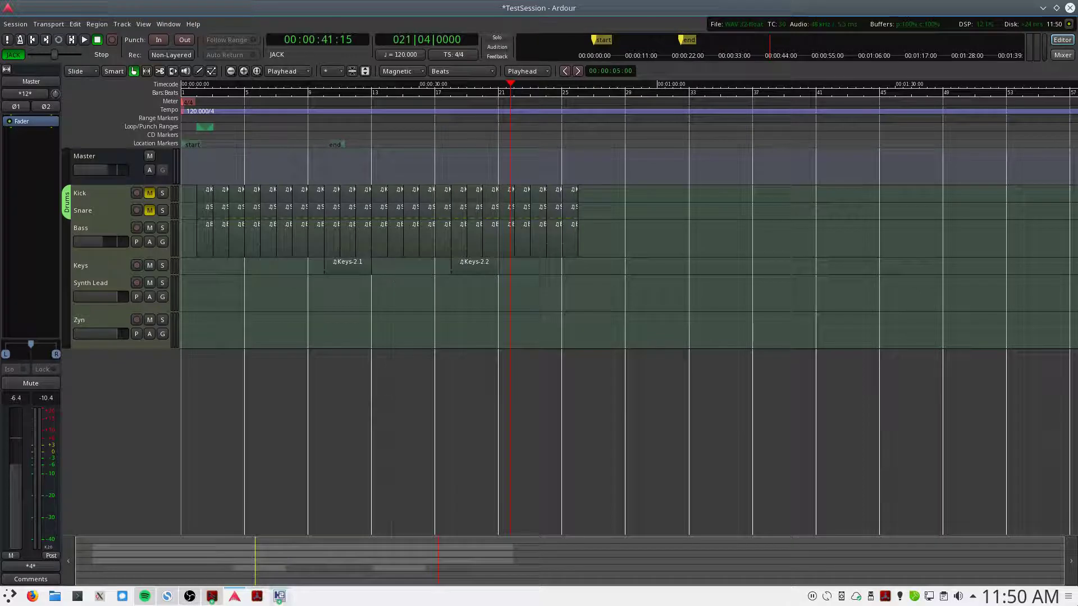
{"action": "left_click", "coordinate": [280, 597]}
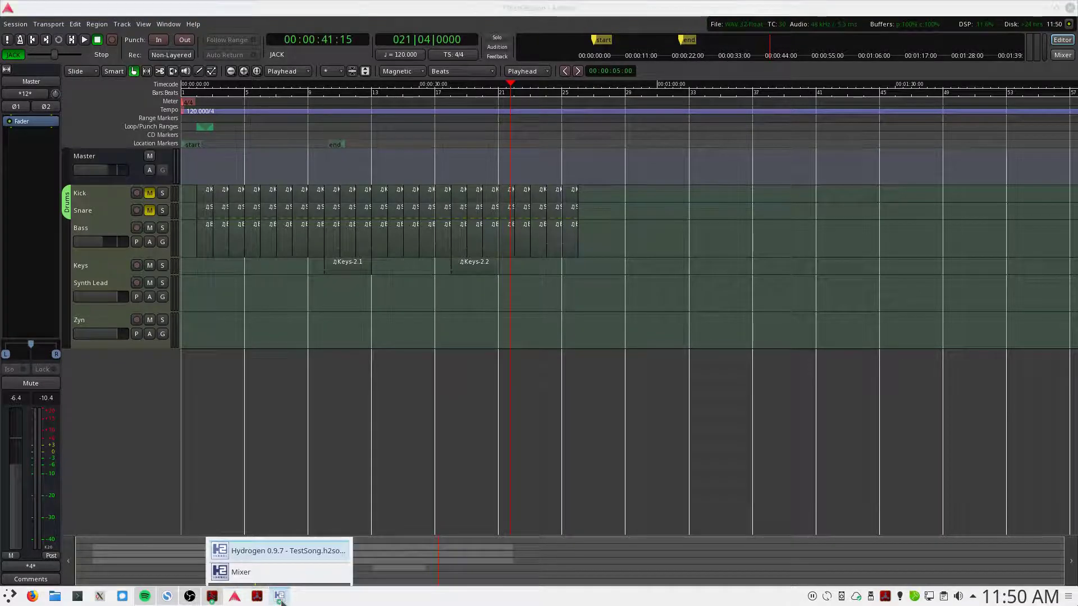
{"action": "left_click", "coordinate": [294, 568]}
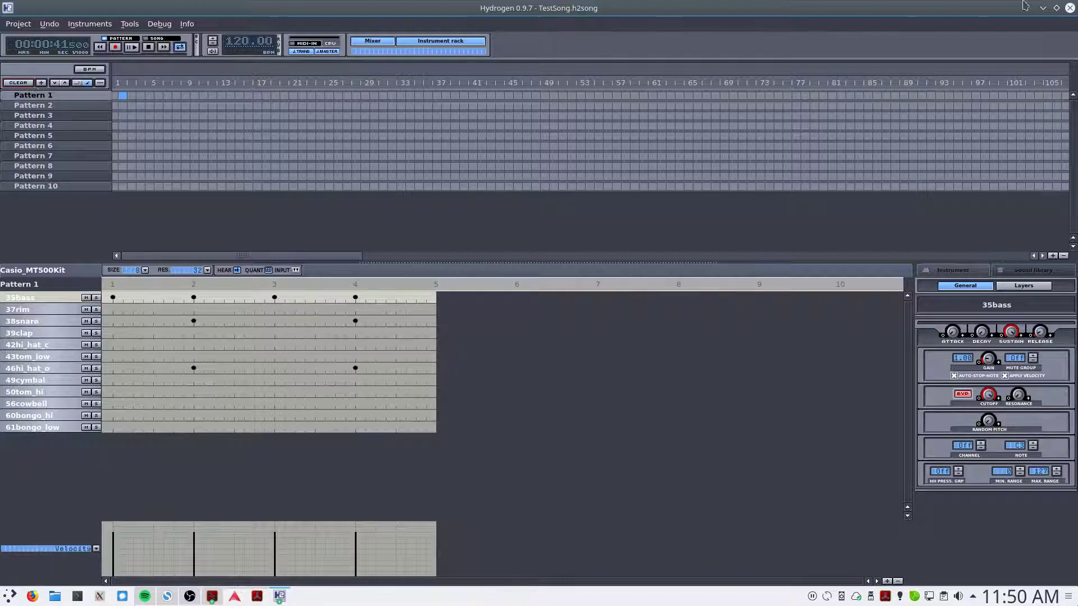
{"action": "left_click", "coordinate": [1044, 8]}
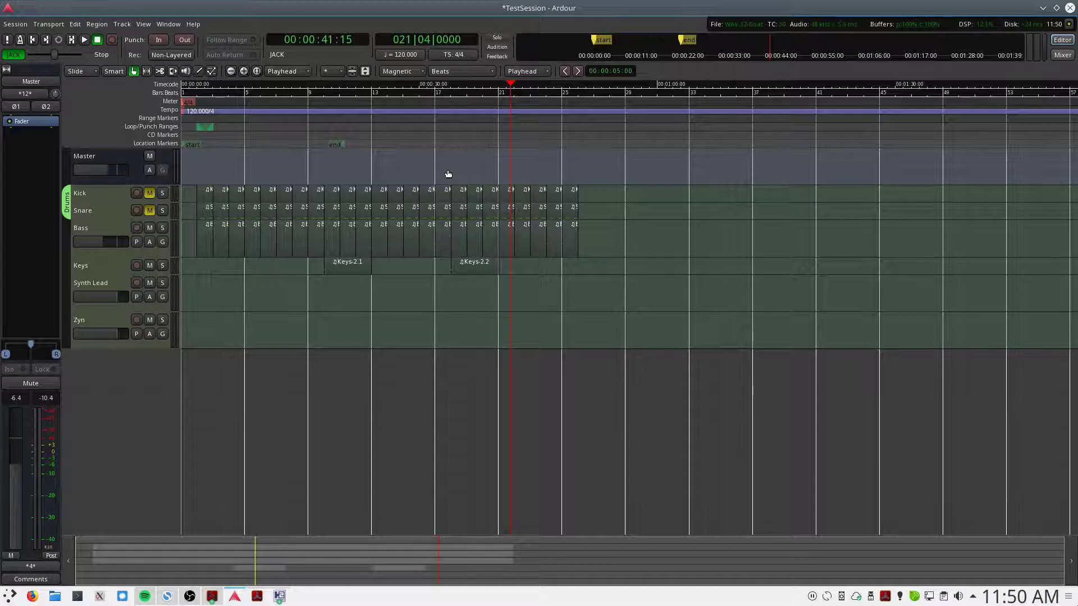
{"action": "left_click", "coordinate": [279, 595]}
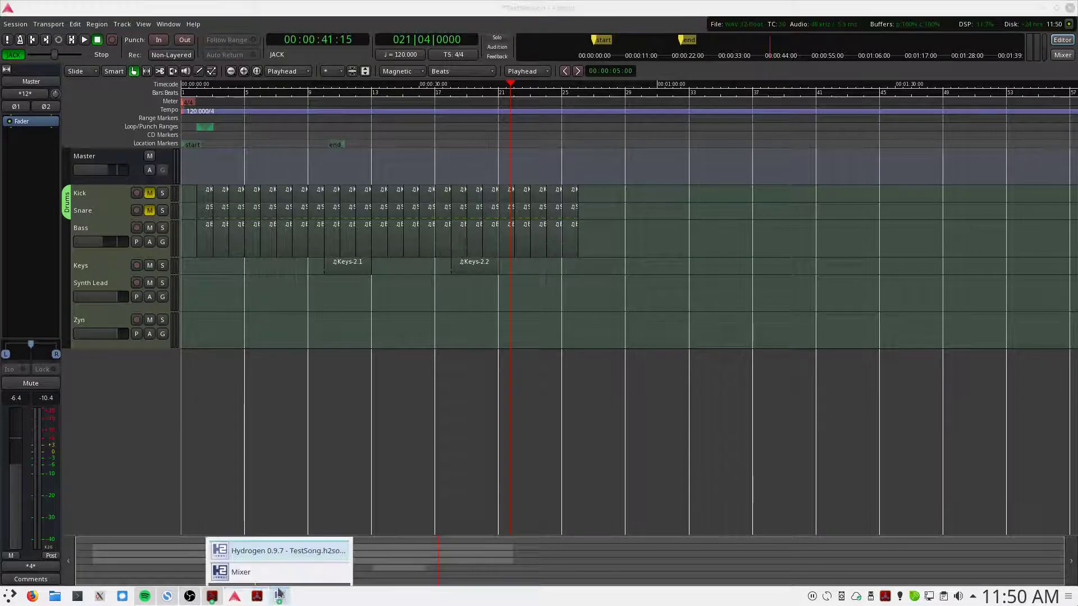
{"action": "left_click", "coordinate": [287, 553]}
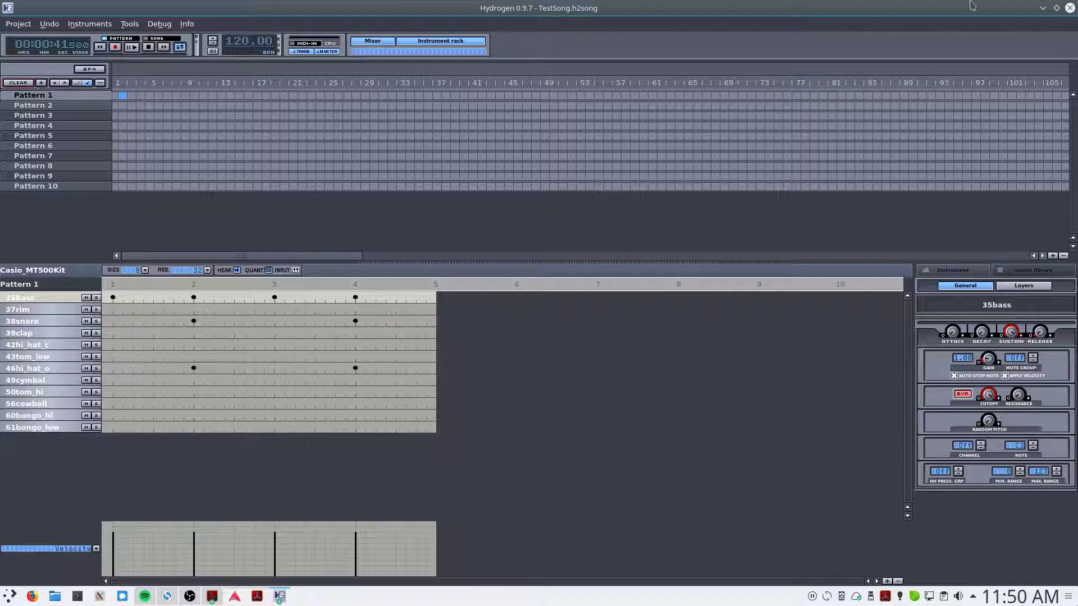
{"action": "left_click", "coordinate": [1043, 8]}
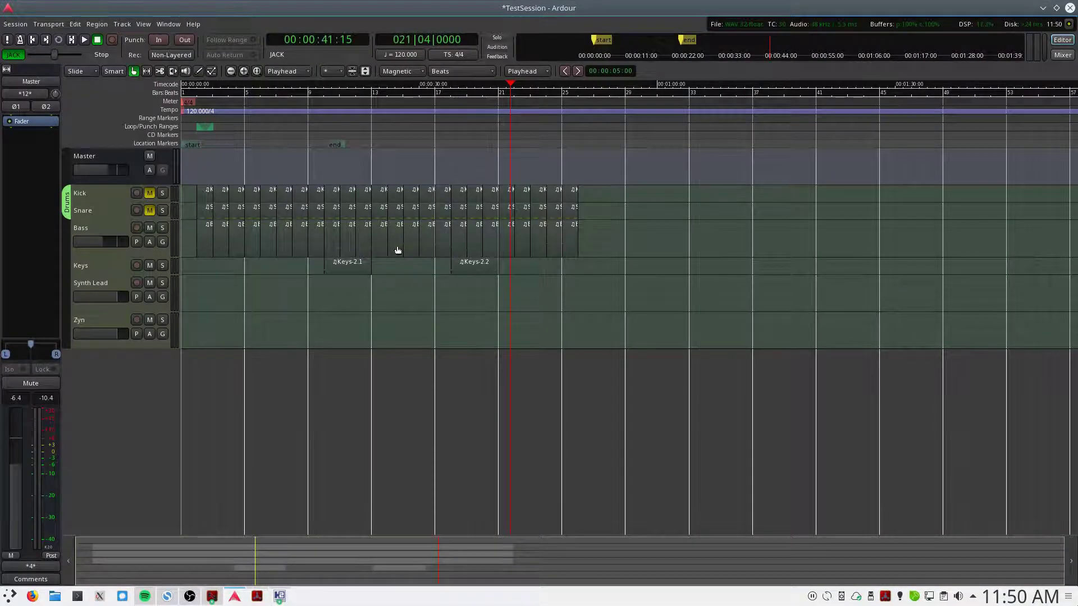
Step: Loop-play the Keys-2.1 region, then stop, rewind to 00:00:00:00 and save the session
{"action": "right_click", "coordinate": [350, 265]}
{"action": "mouse_move", "coordinate": [371, 293]}
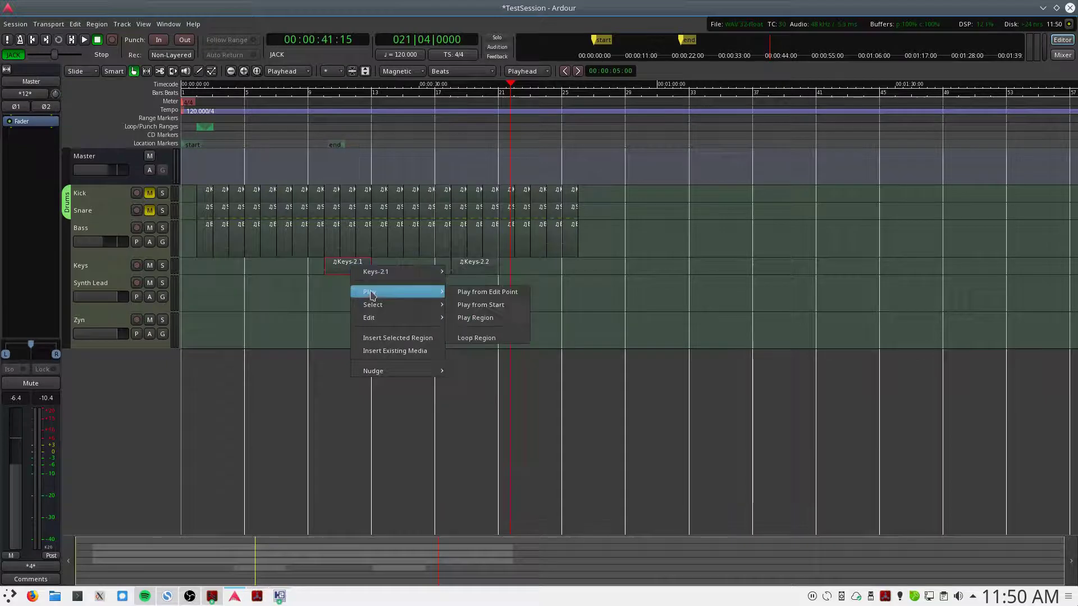
{"action": "left_click", "coordinate": [483, 339]}
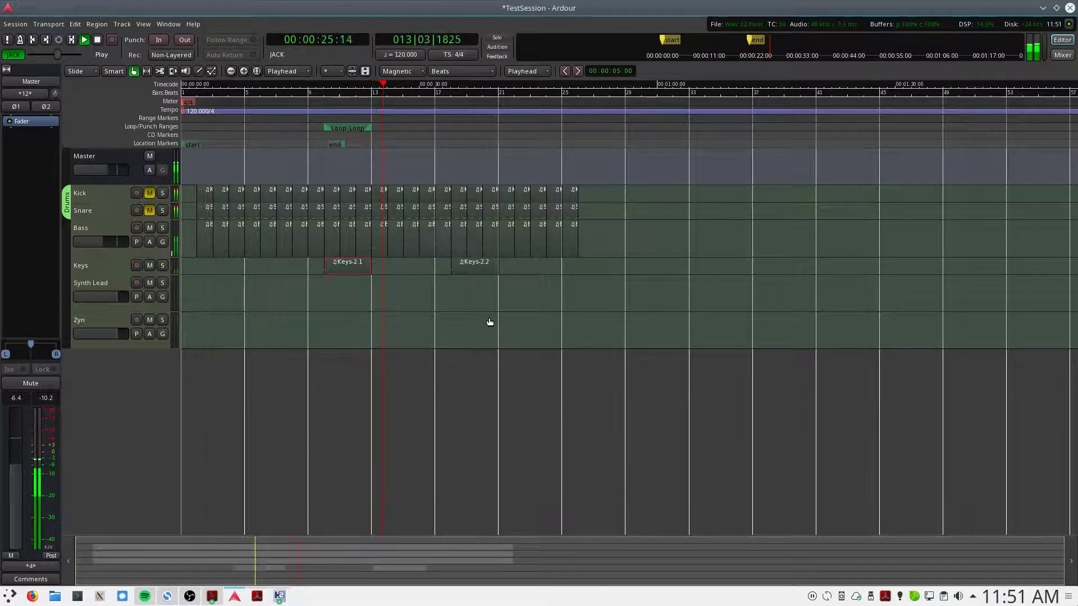
{"action": "key", "text": "space"}
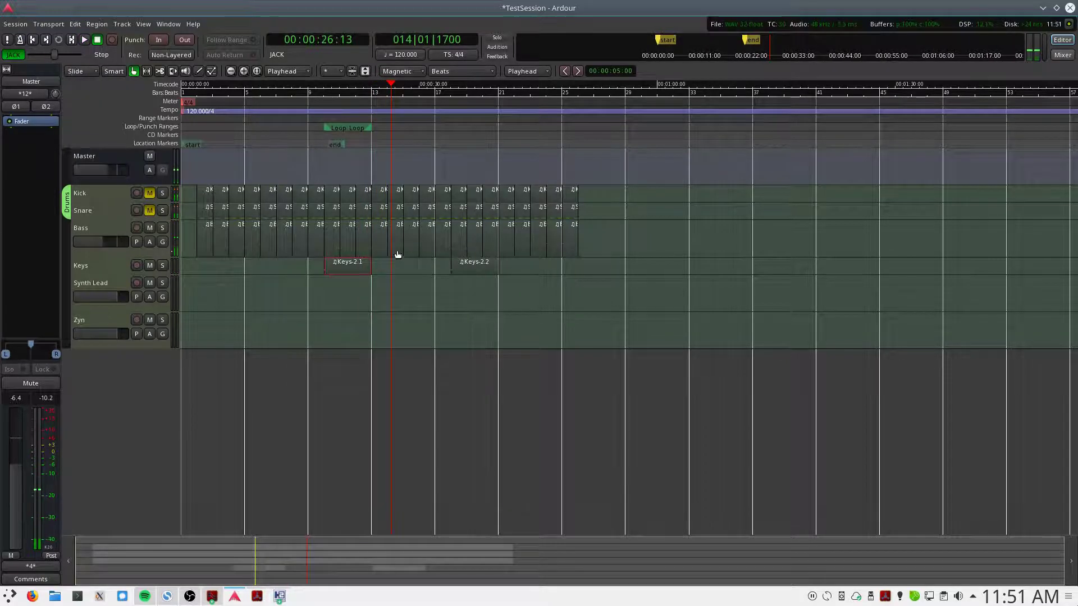
{"action": "key", "text": "Home"}
{"action": "key", "text": "ctrl+s"}
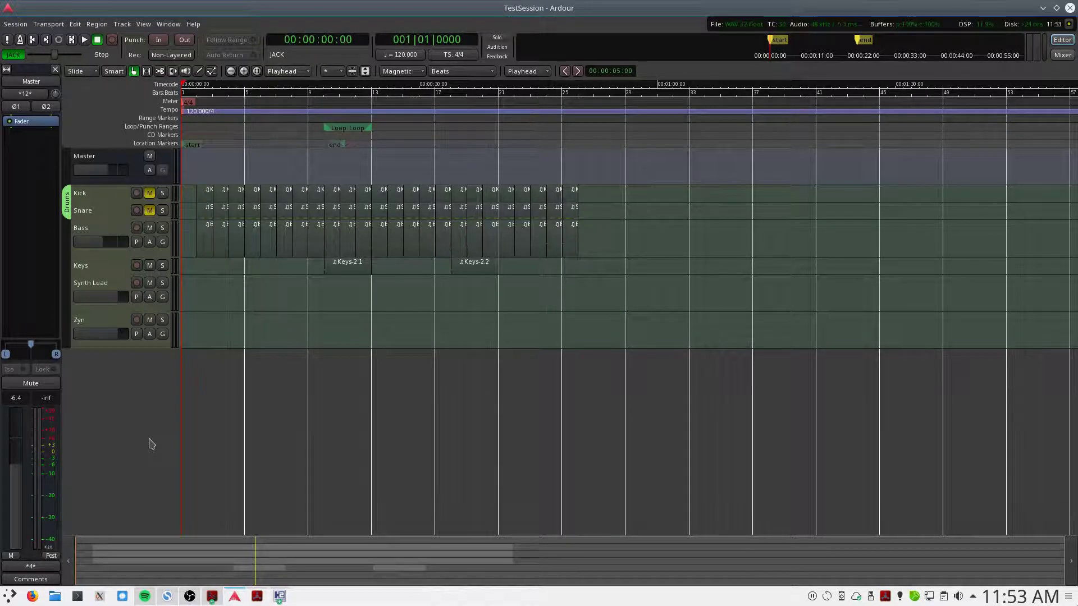
Step: Add one Stereo audio track named Audio below Zyn in the Add Track dialog
{"action": "double_click", "coordinate": [115, 398]}
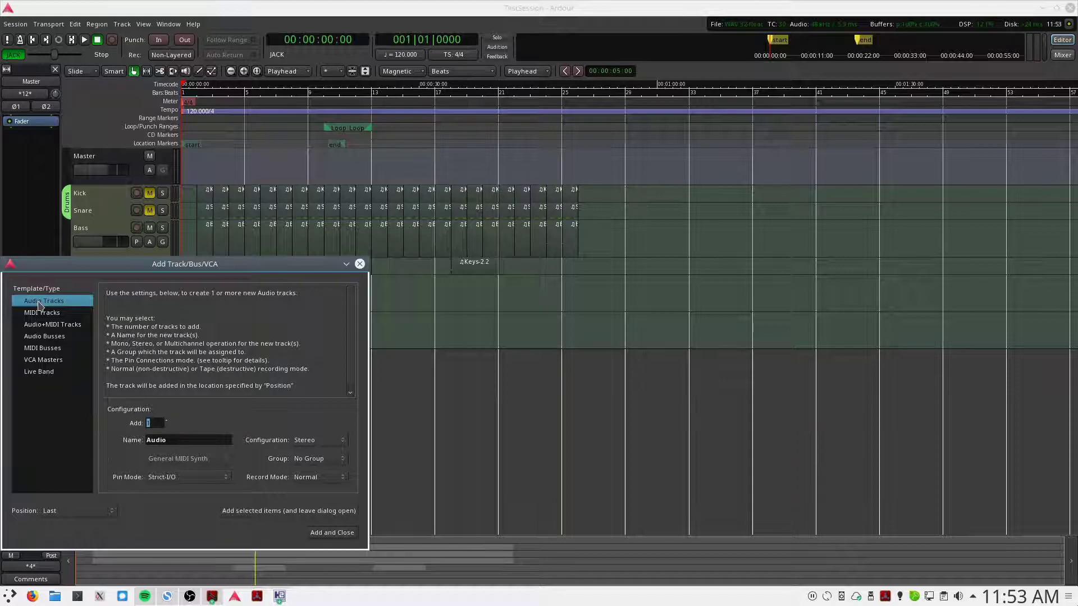
{"action": "left_click", "coordinate": [331, 441]}
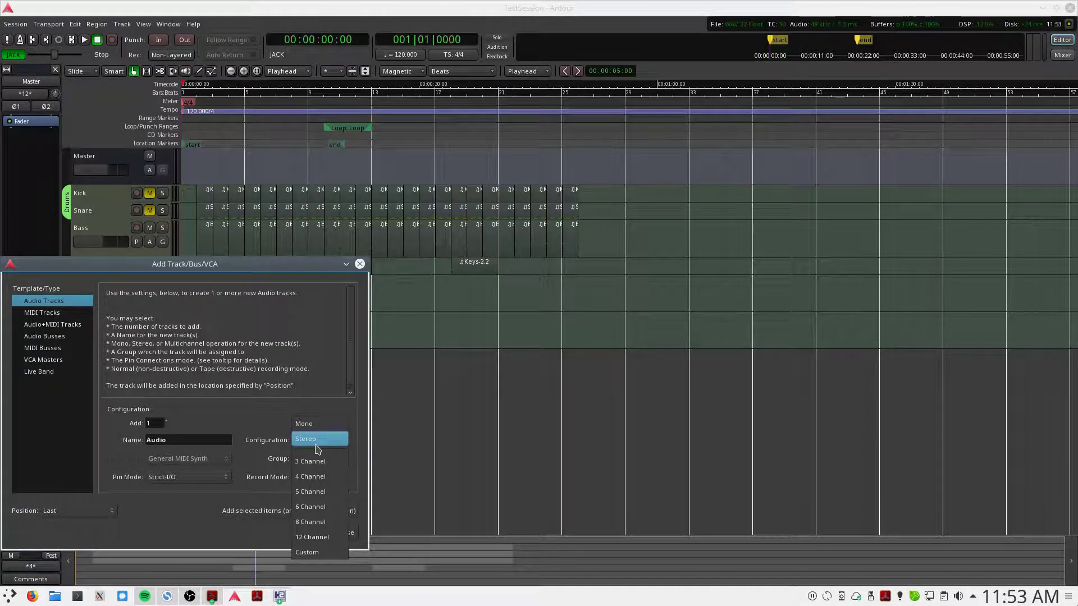
{"action": "left_click", "coordinate": [318, 448]}
{"action": "left_click", "coordinate": [331, 533]}
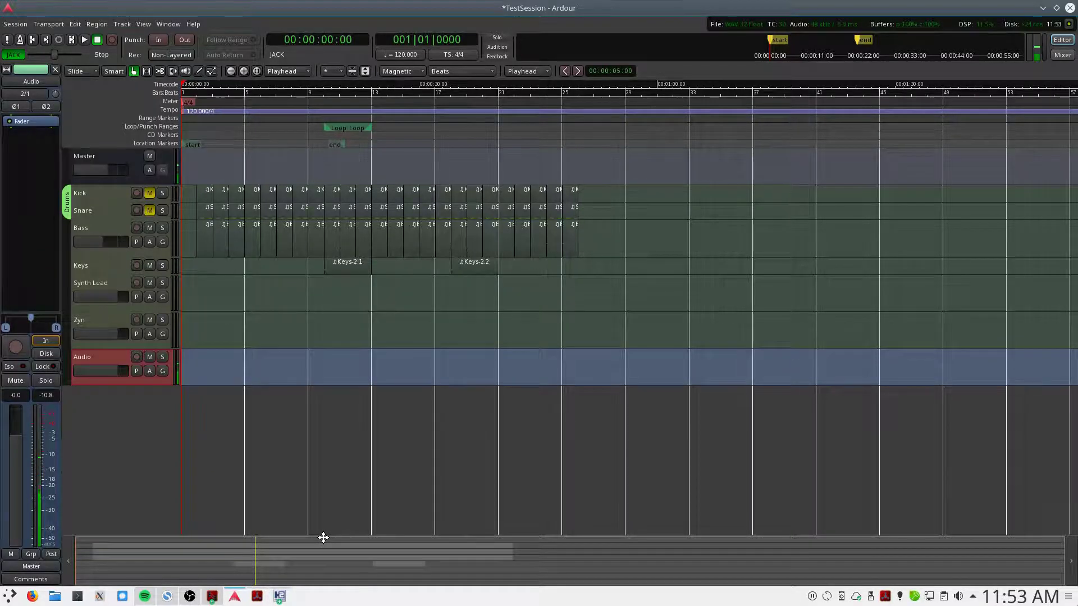
Step: Open the Audio track's input routing and disconnect the system capture inputs
{"action": "right_click", "coordinate": [108, 362]}
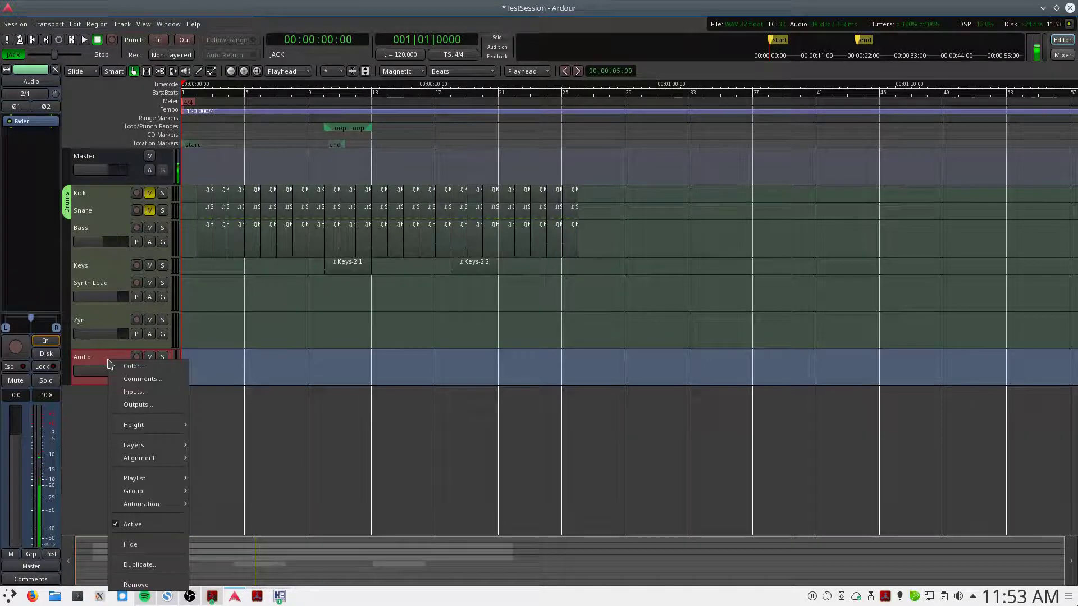
{"action": "left_click", "coordinate": [156, 393]}
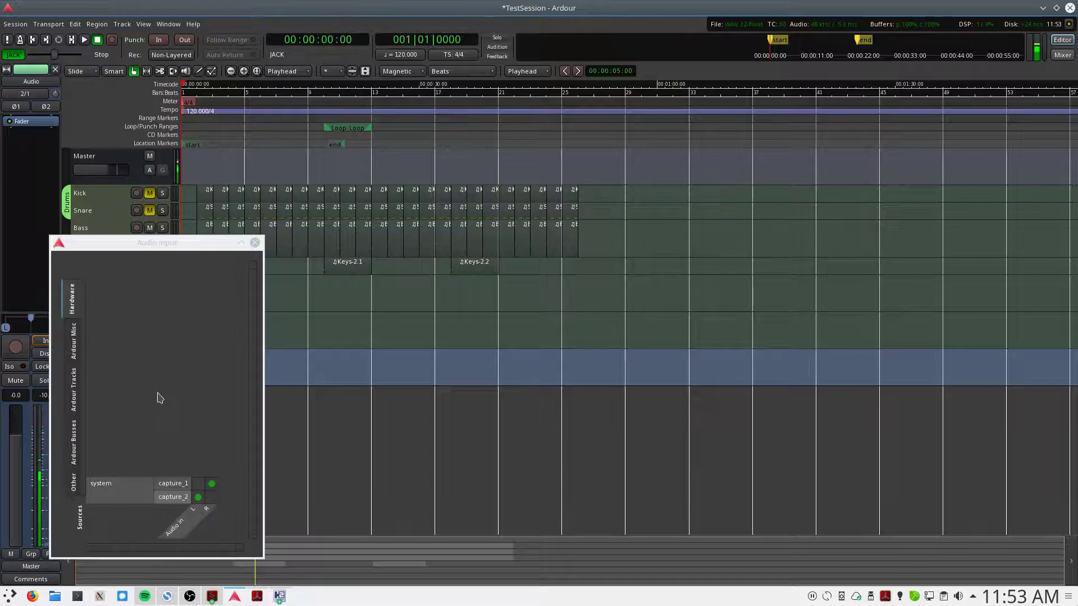
{"action": "left_click", "coordinate": [213, 485]}
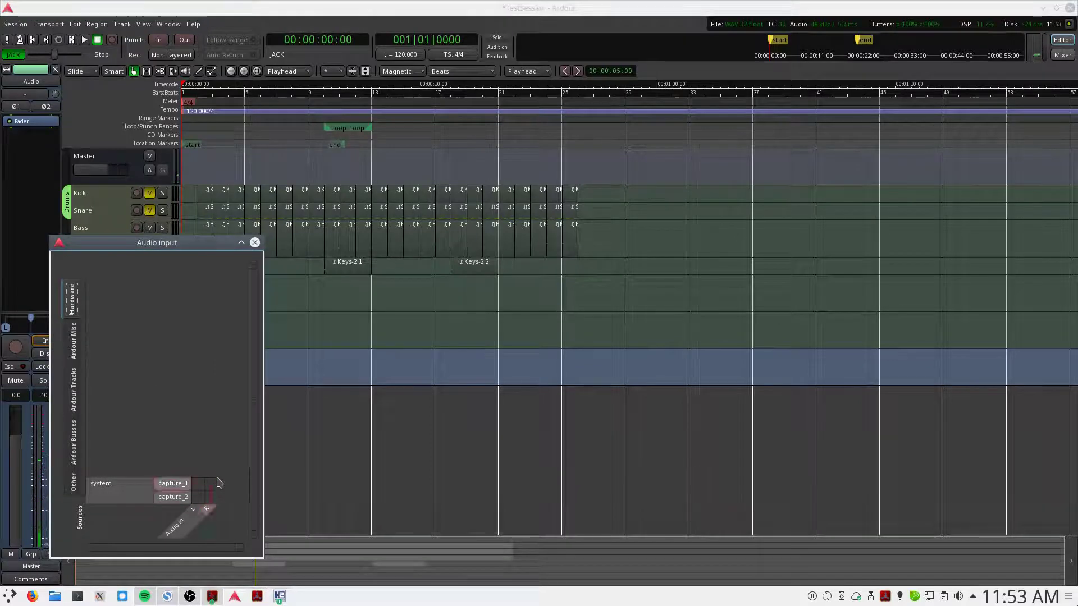
{"action": "left_click_drag", "start_coordinate": [162, 245], "coordinate": [515, 219]}
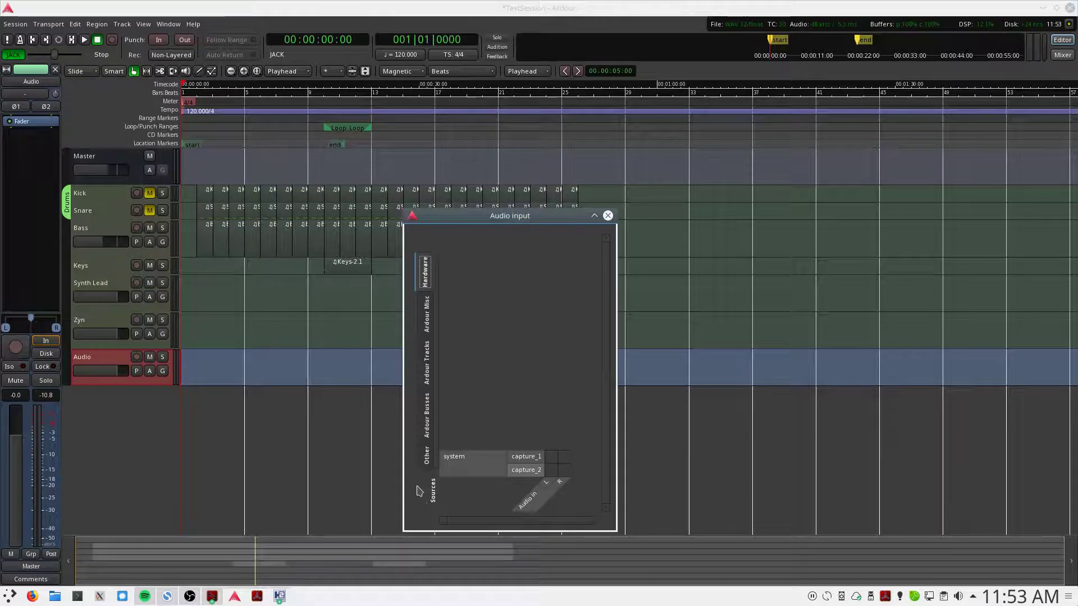
Step: Connect Hydrogen's out_L and out_R to the track's L/R inputs and arm the track for recording
{"action": "left_click", "coordinate": [428, 456]}
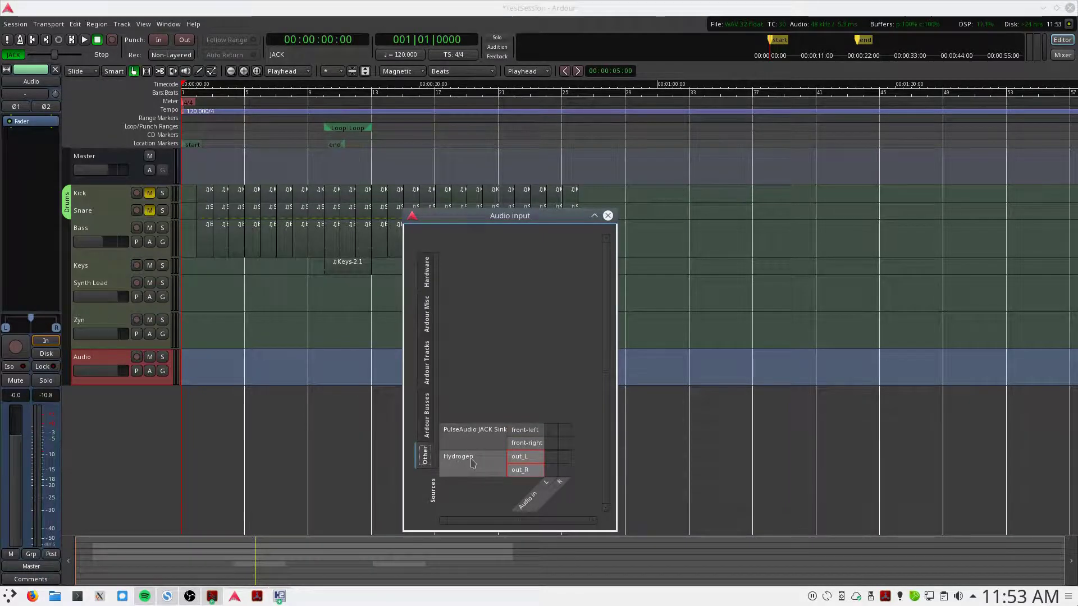
{"action": "left_click", "coordinate": [550, 458]}
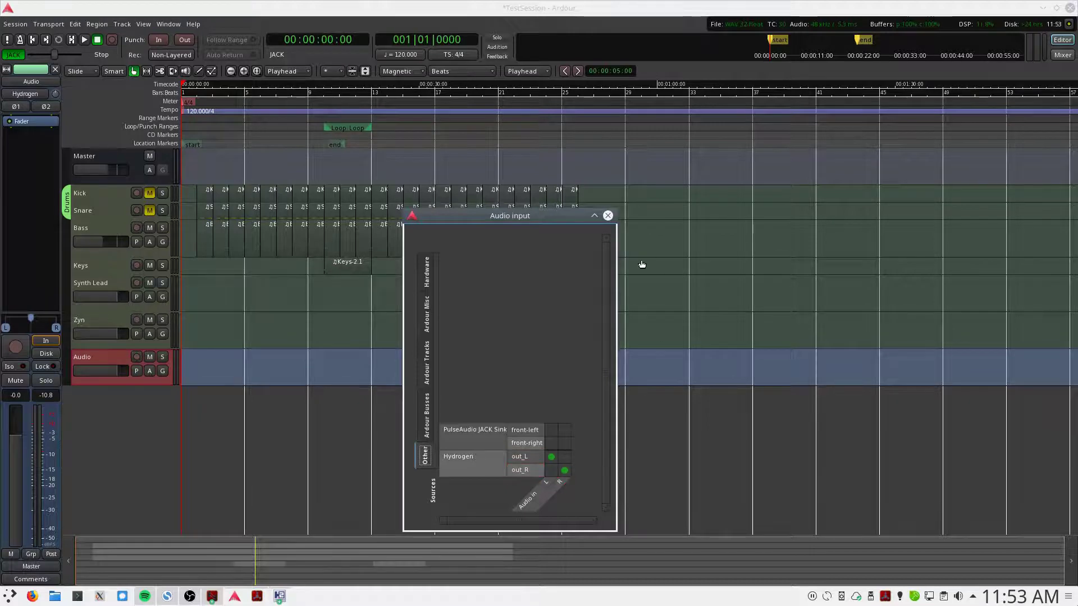
{"action": "left_click", "coordinate": [608, 215]}
{"action": "left_click", "coordinate": [137, 357]}
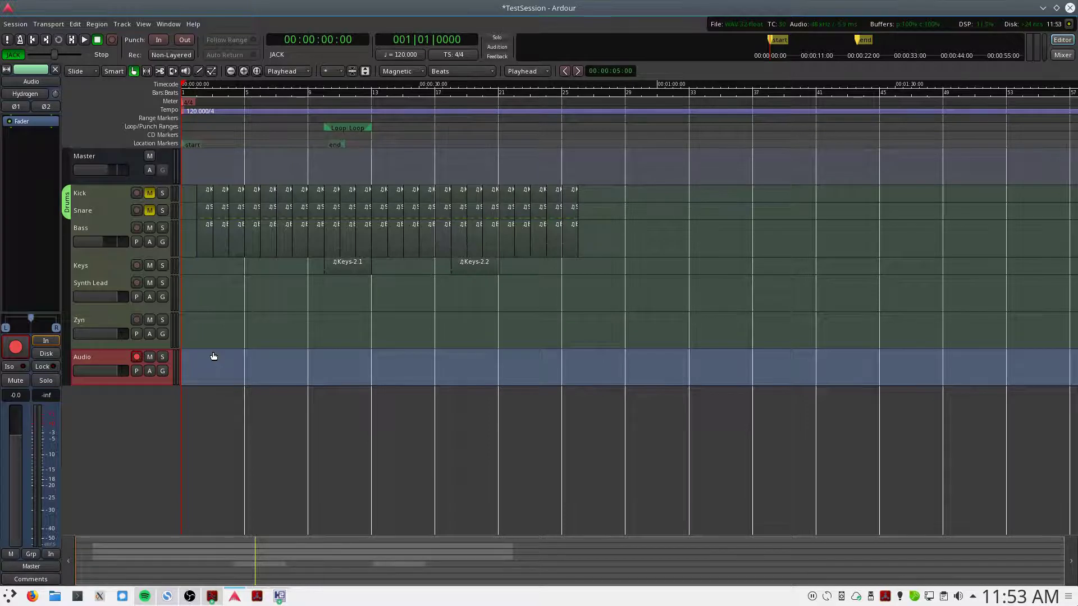
Step: Record about 16 seconds of Hydrogen's drums (bars 1–9) onto the Audio track, then disarm it
{"action": "left_click", "coordinate": [85, 40]}
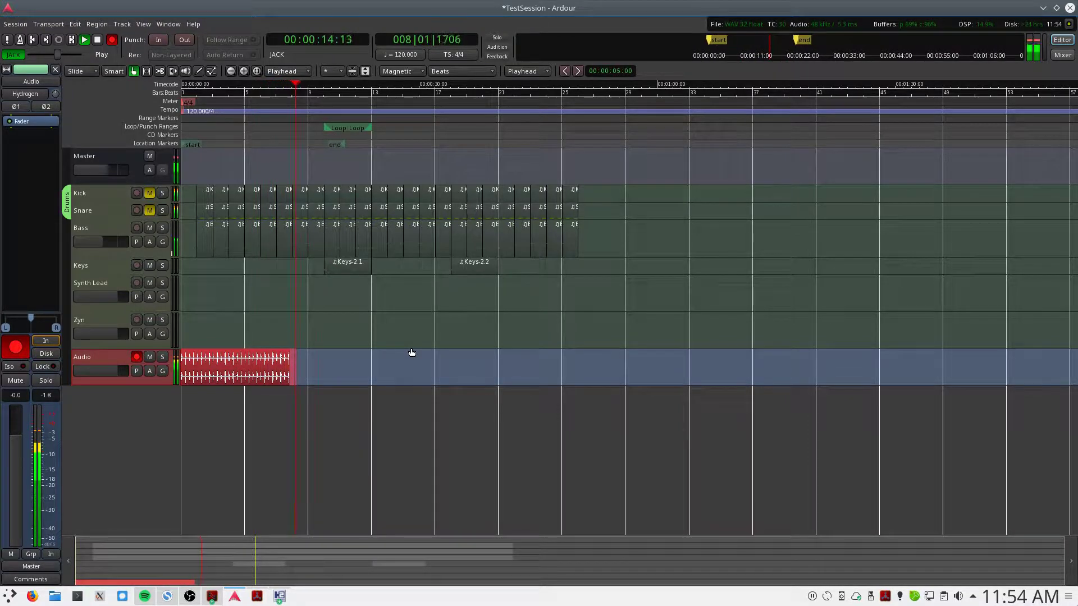
{"action": "key", "text": "space"}
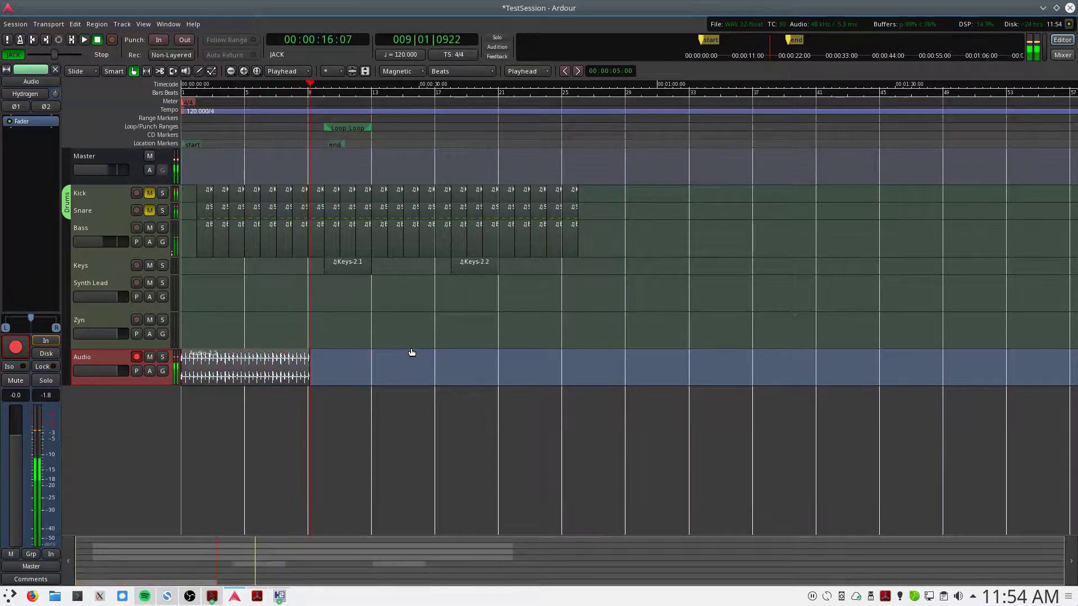
{"action": "left_click", "coordinate": [136, 357]}
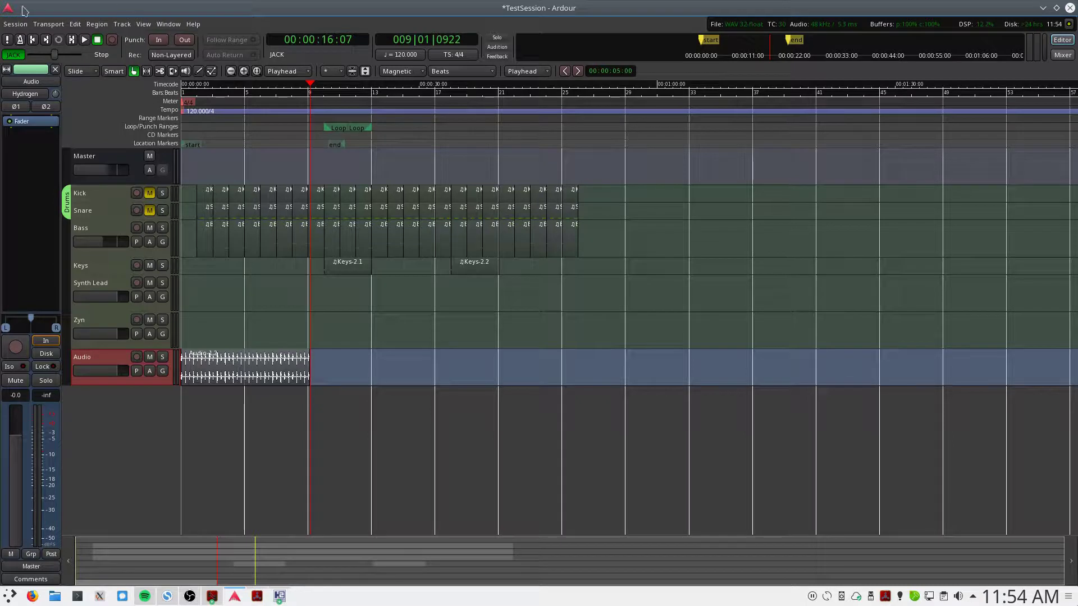
Step: Set sync to Int., close Hydrogen, deselect the track and put the playhead at 00:00:03:00
{"action": "left_click", "coordinate": [14, 54]}
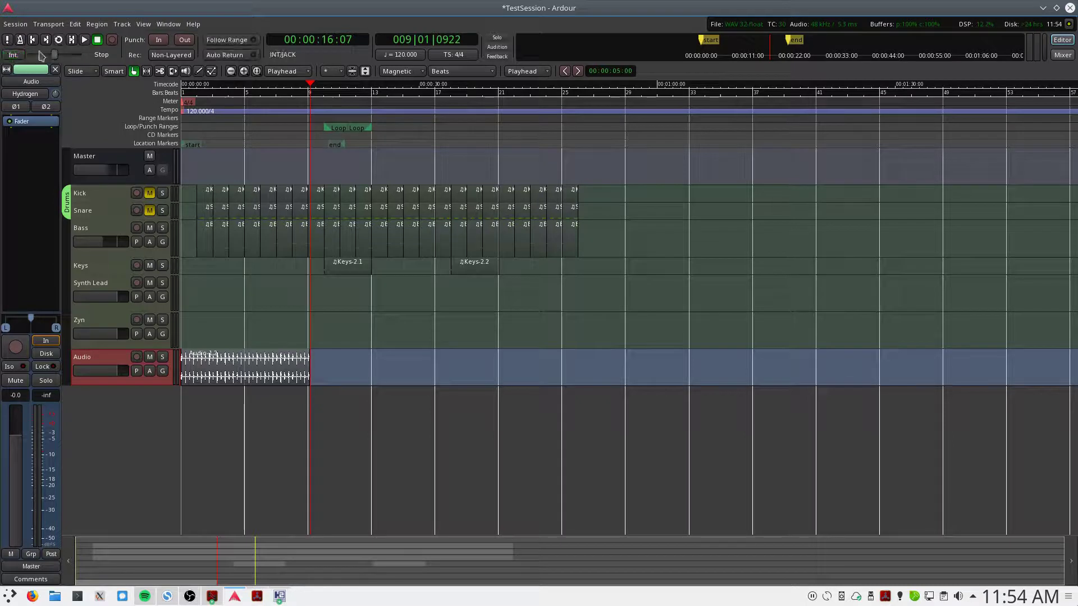
{"action": "left_click", "coordinate": [279, 596]}
{"action": "left_click", "coordinate": [284, 550]}
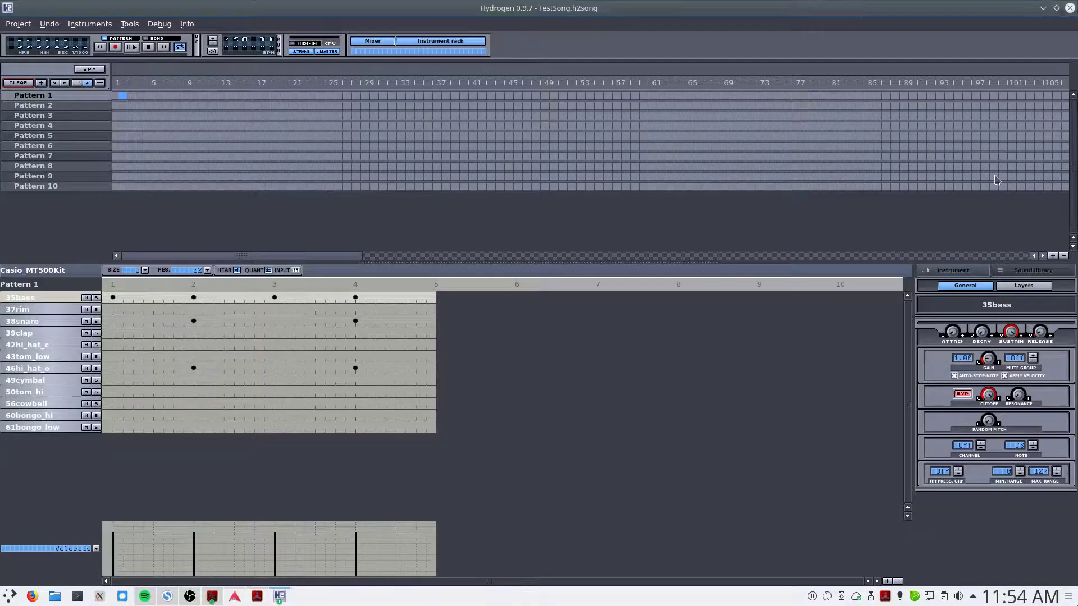
{"action": "left_click", "coordinate": [1070, 7]}
{"action": "left_click", "coordinate": [138, 430]}
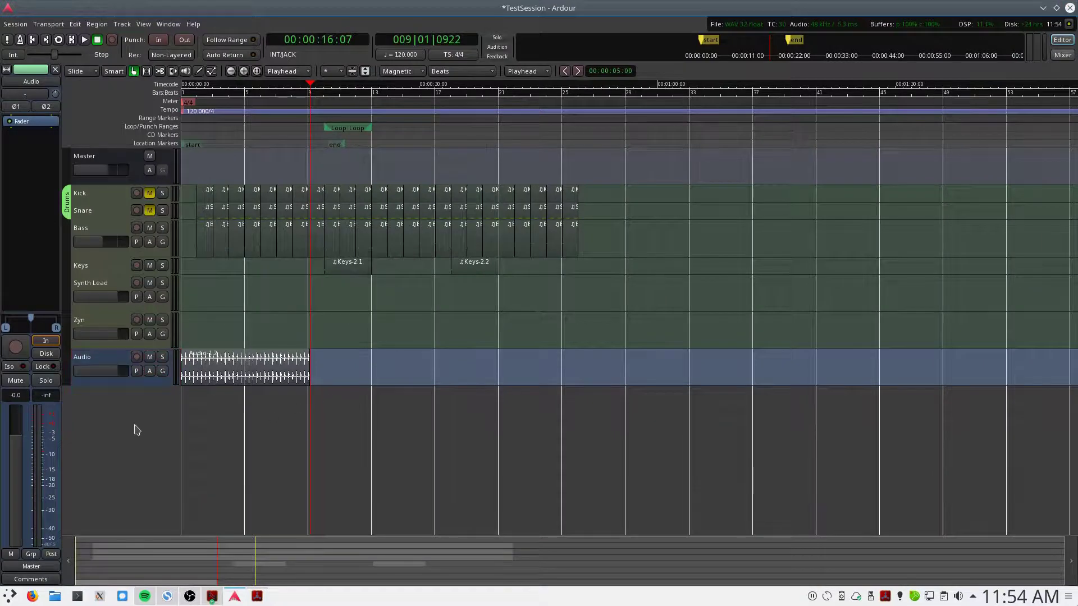
{"action": "left_click", "coordinate": [205, 129]}
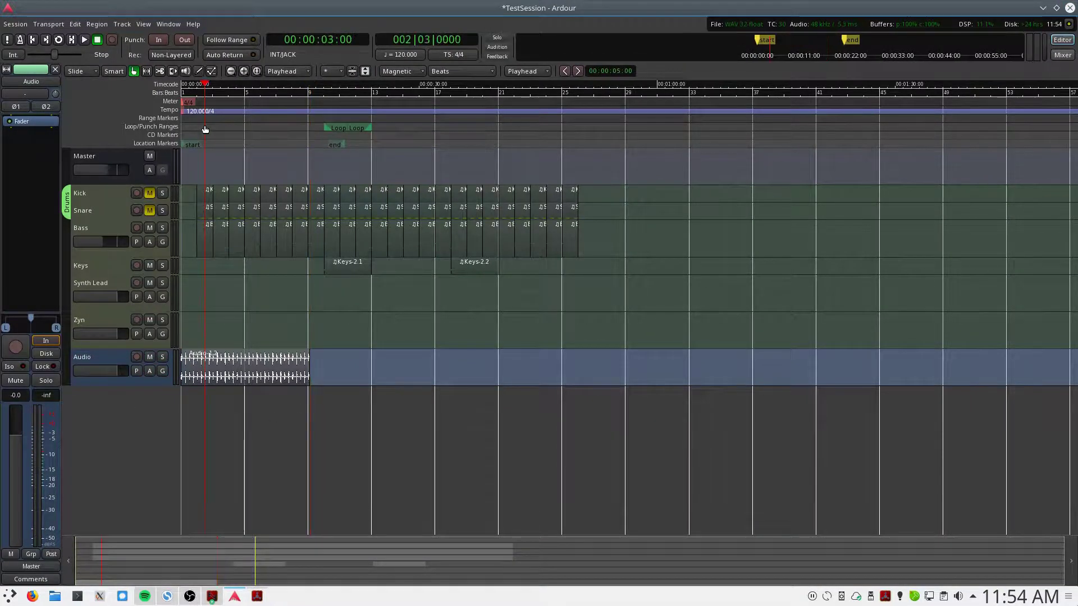